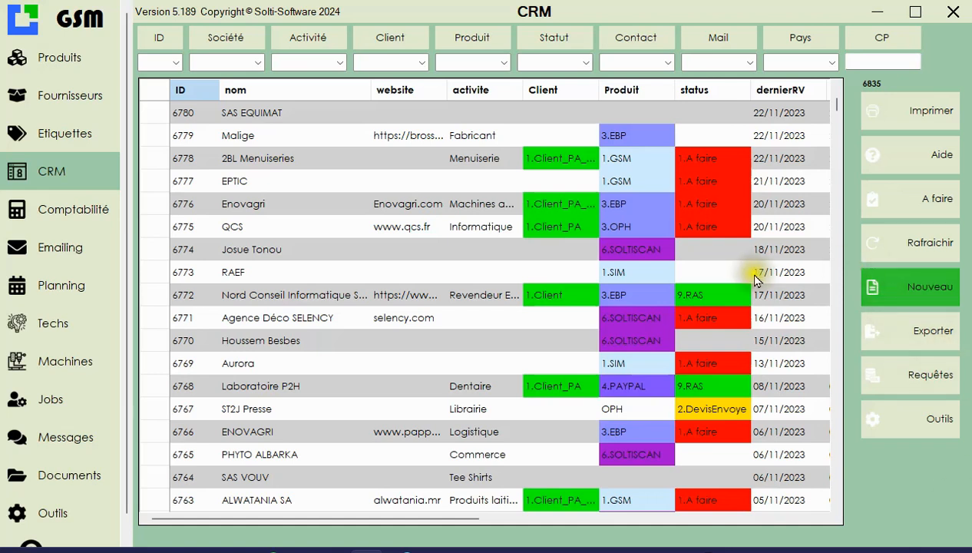
Step: View the Produits, Fournisseurs and Etiquettes modules and return to the CRM list
click(65, 54)
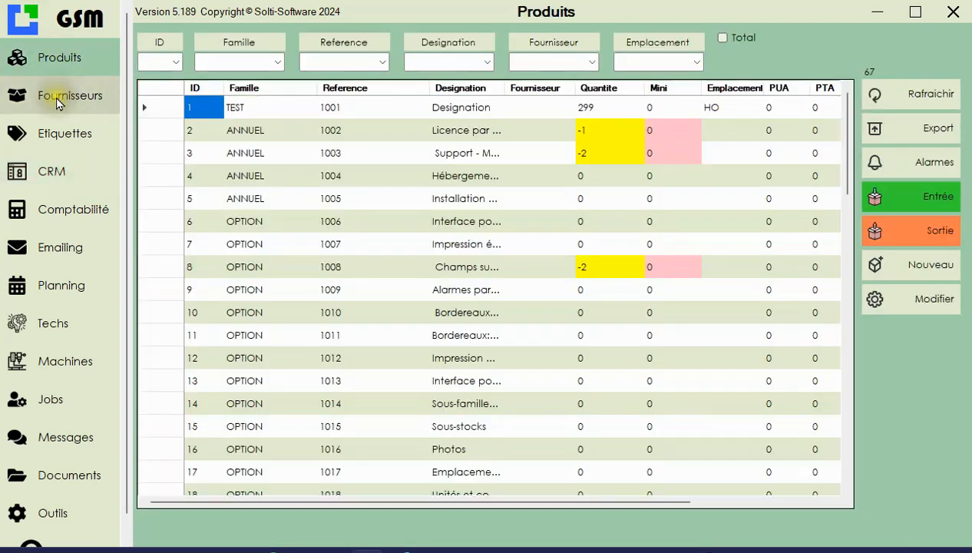
click(55, 95)
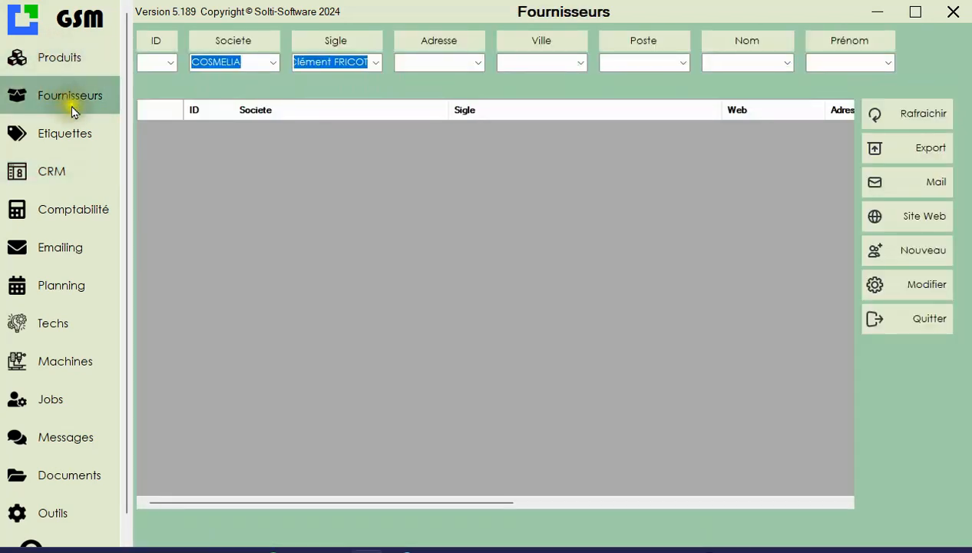
click(58, 132)
click(44, 169)
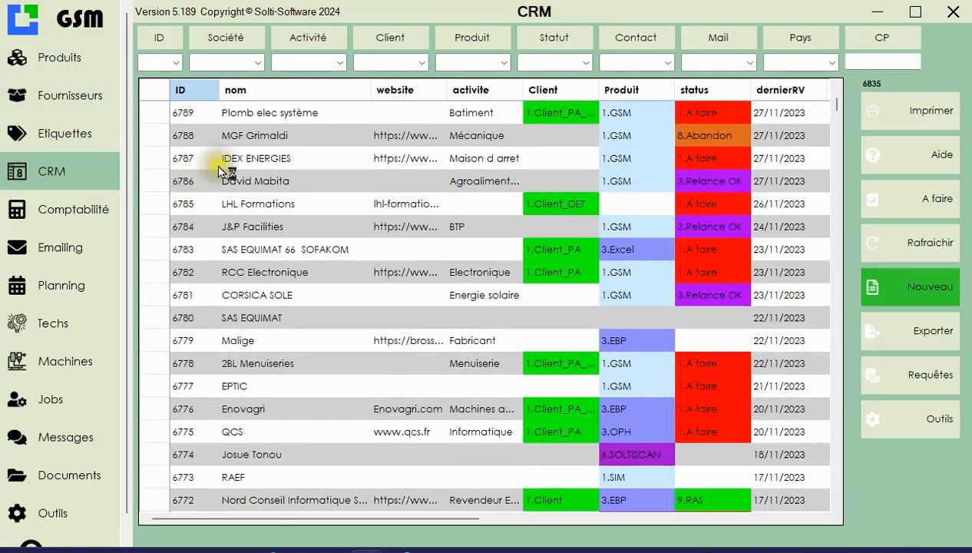
Step: Filter the CRM companies by the name mairie and sort them by ascending ID
click(223, 63)
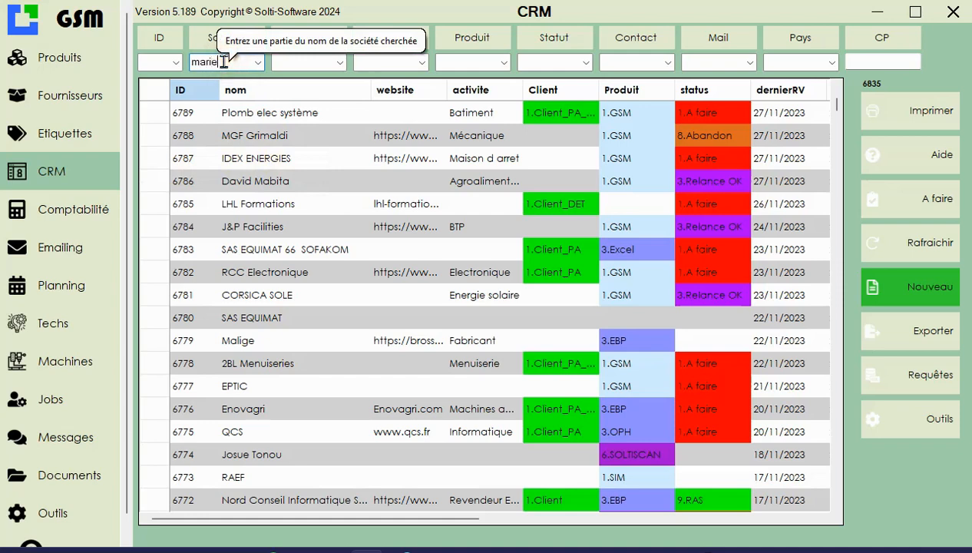
key(Return)
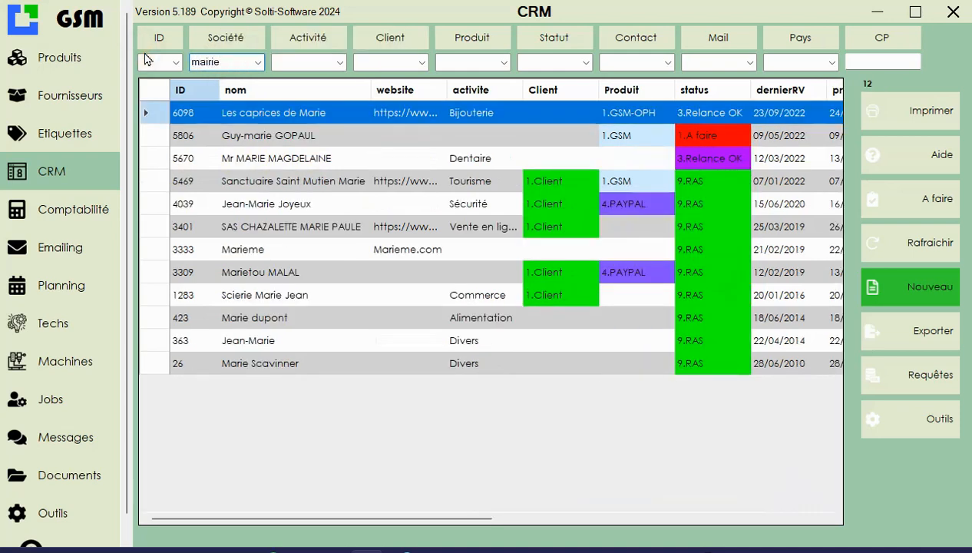
text(mairie)
key(Return)
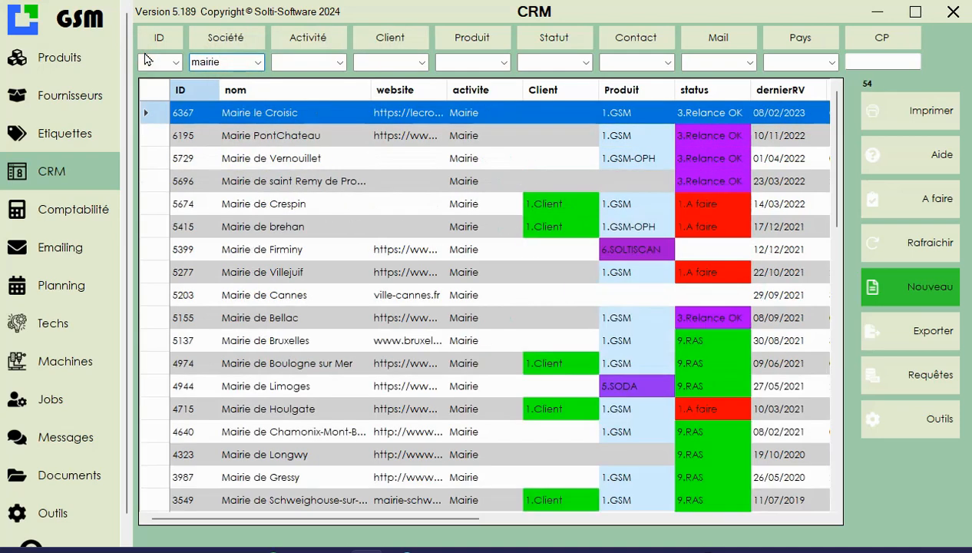
click(192, 91)
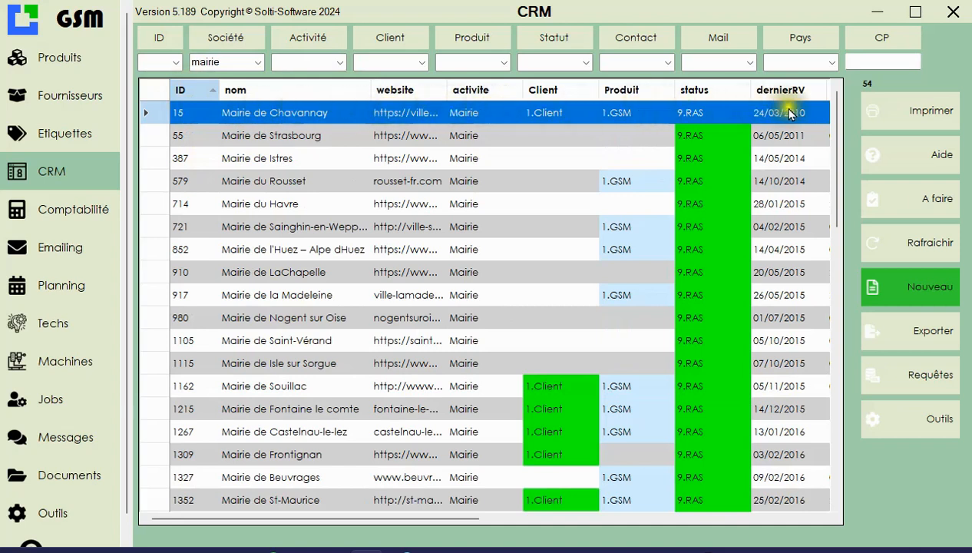
Step: View the website of Mairie de Chavannay from its list row and close the browser
click(405, 119)
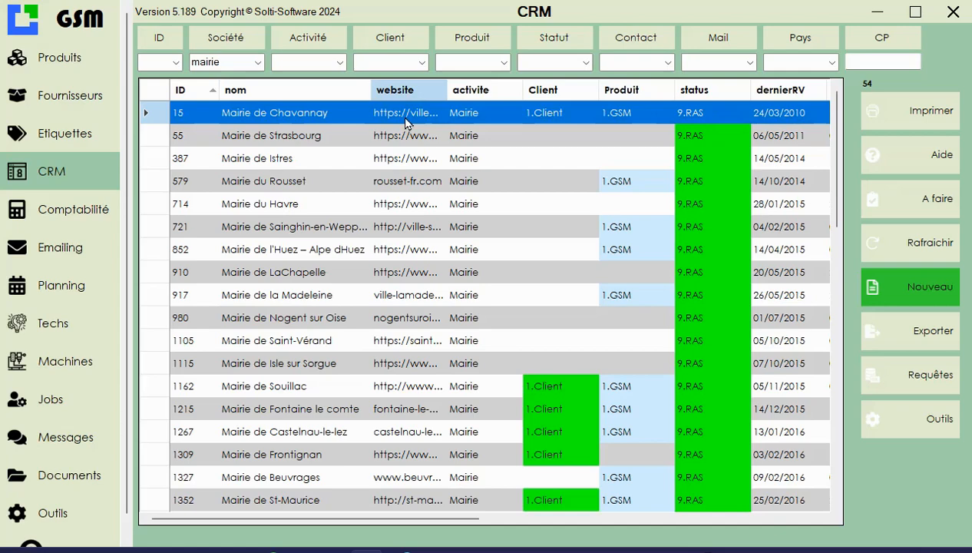
double_click(407, 114)
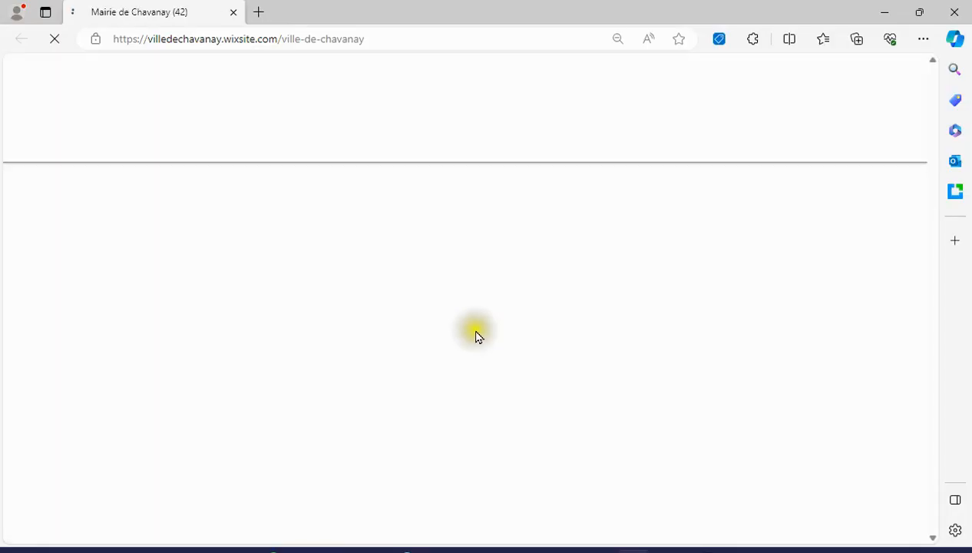
scroll(498, 319, down, 6)
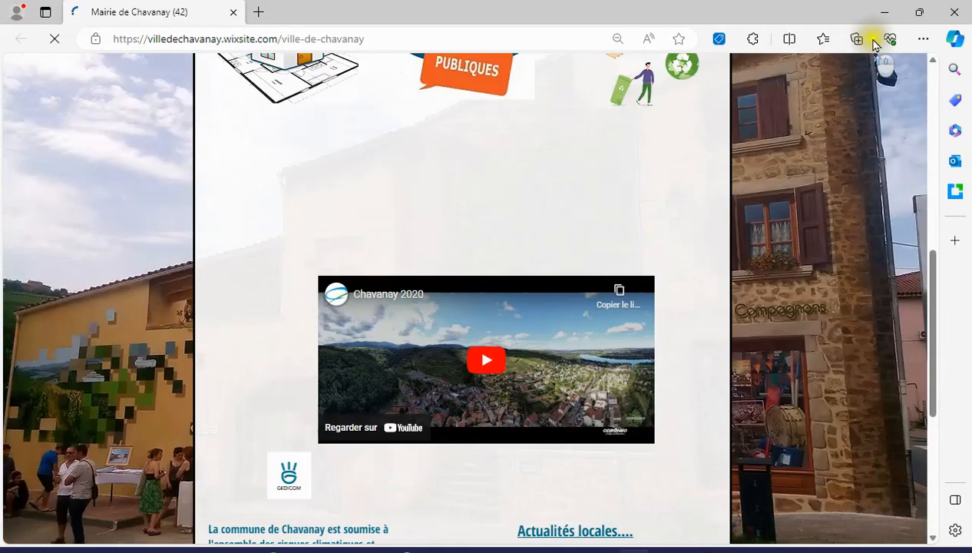
click(956, 13)
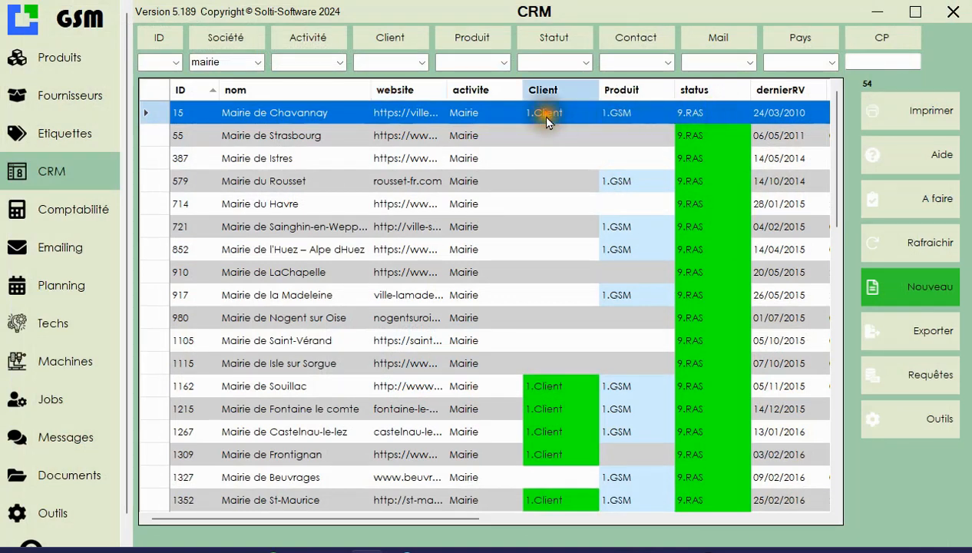
Step: Open the company record of Mairie de Chavannay from the CRM list
drag(466, 520, 365, 513)
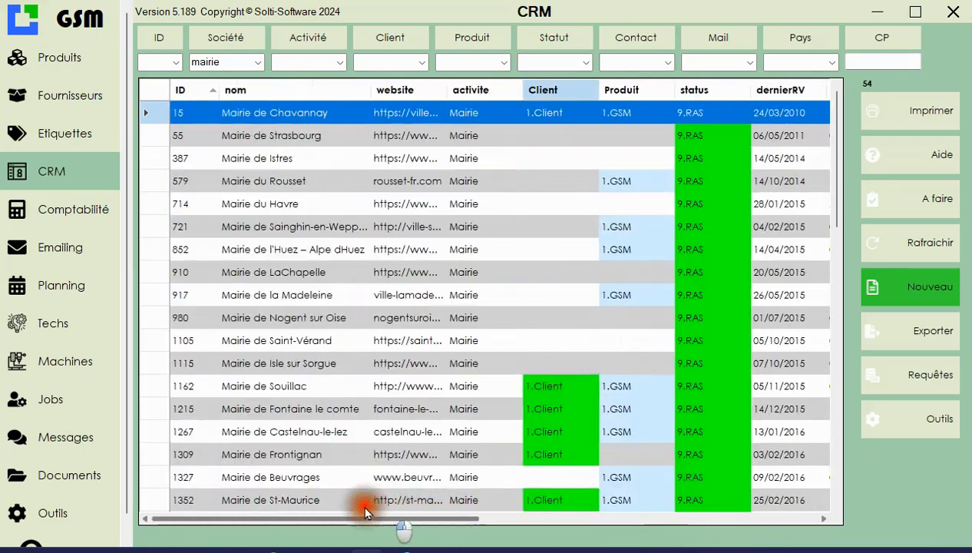
click(268, 116)
double_click(269, 115)
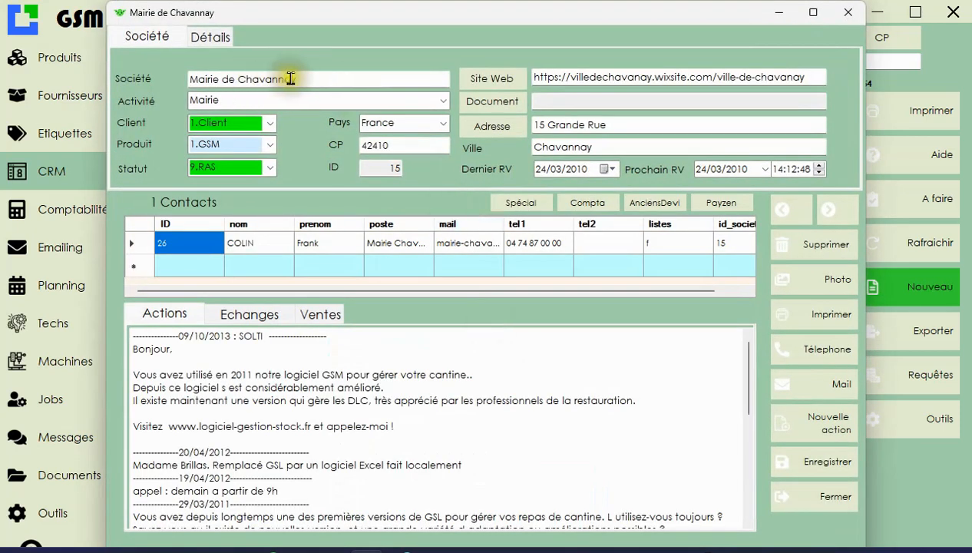
Step: Link the Documents folder to the company as its document location and close the extra window
click(490, 103)
click(528, 334)
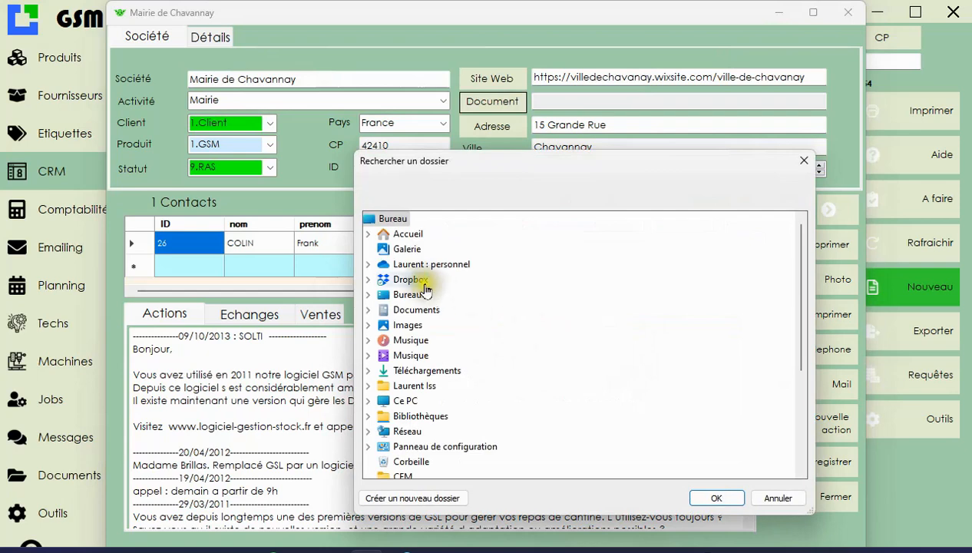
click(384, 309)
click(719, 499)
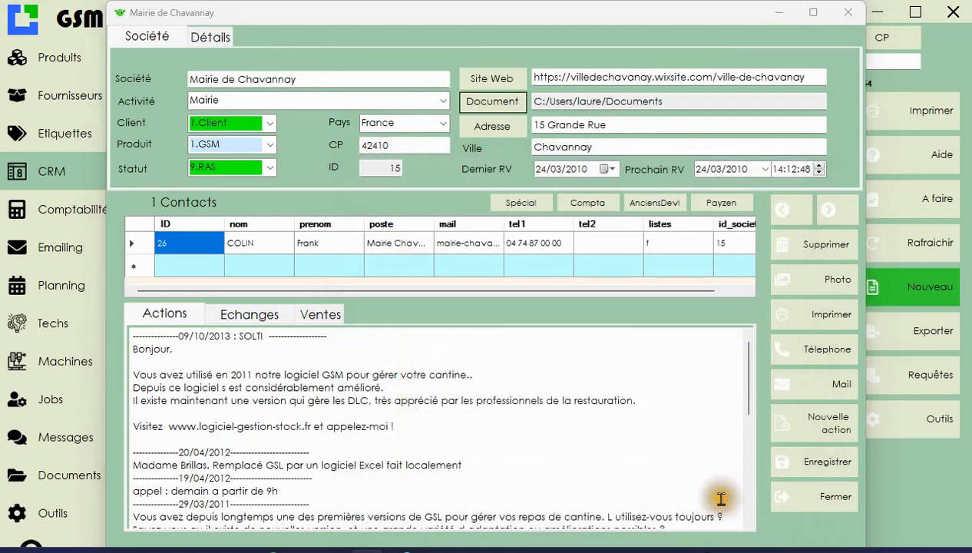
click(948, 15)
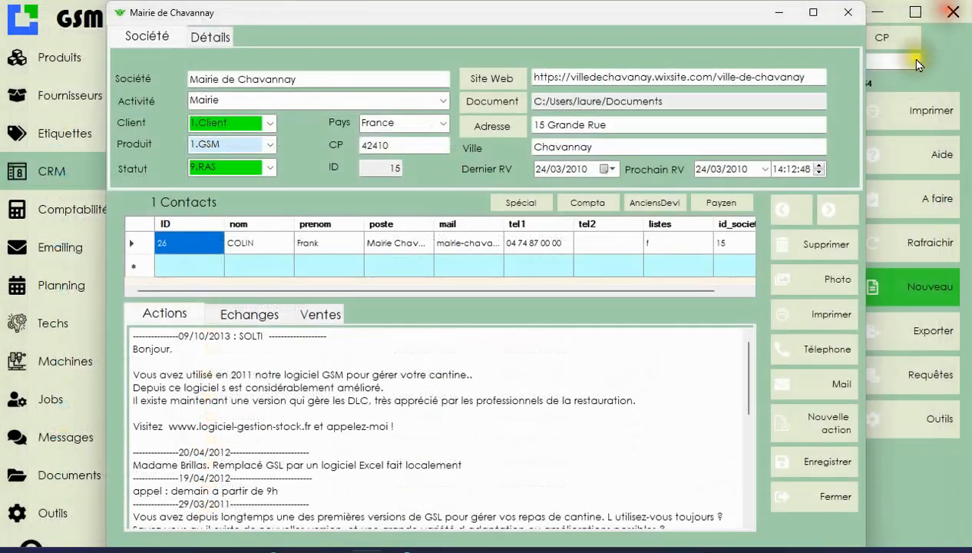
Step: Locate the company's address on Google Maps and examine the surrounding area
click(482, 125)
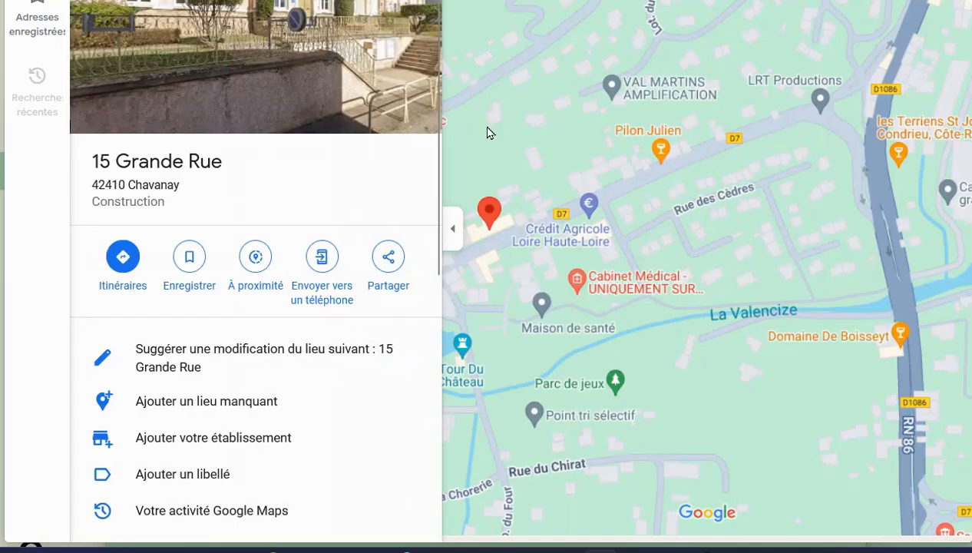
click(487, 132)
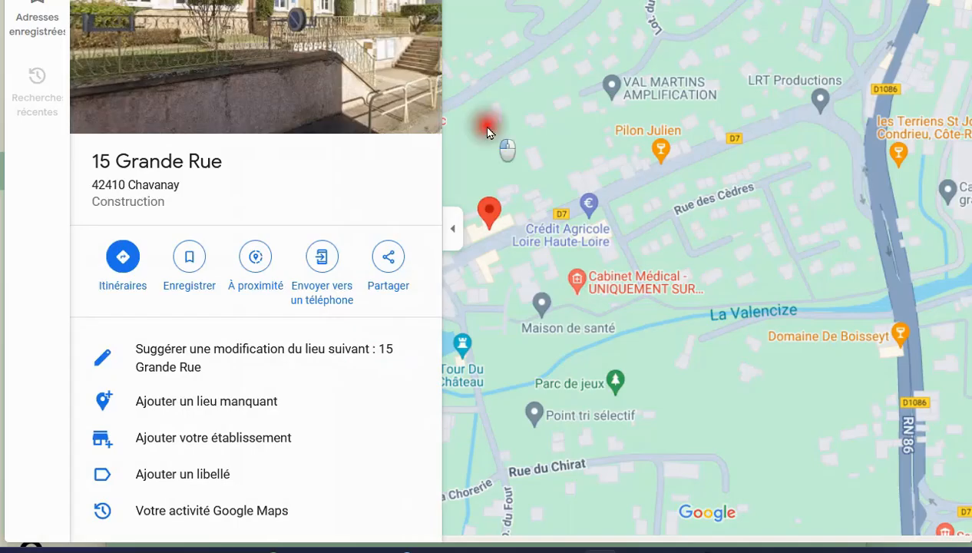
scroll(504, 158, down, 2)
click(451, 226)
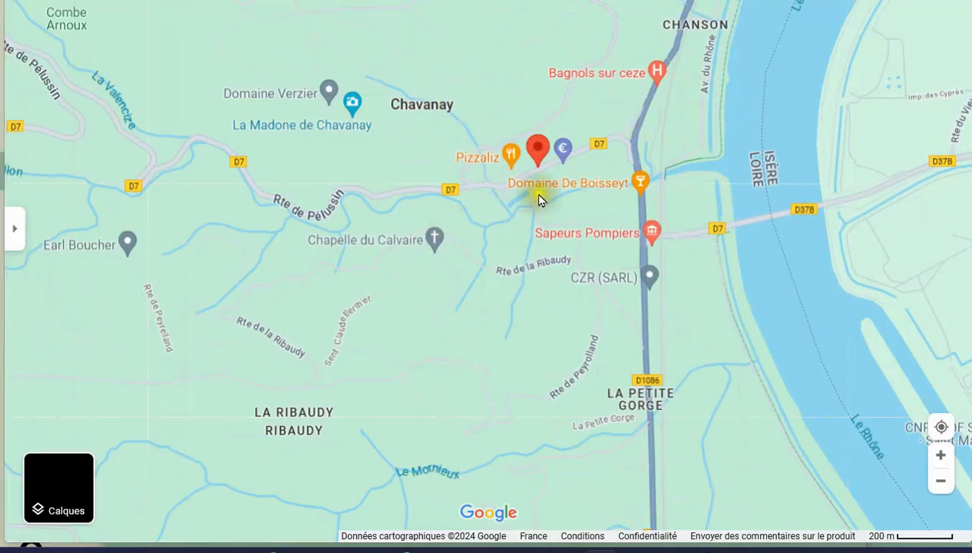
scroll(460, 184, down, 3)
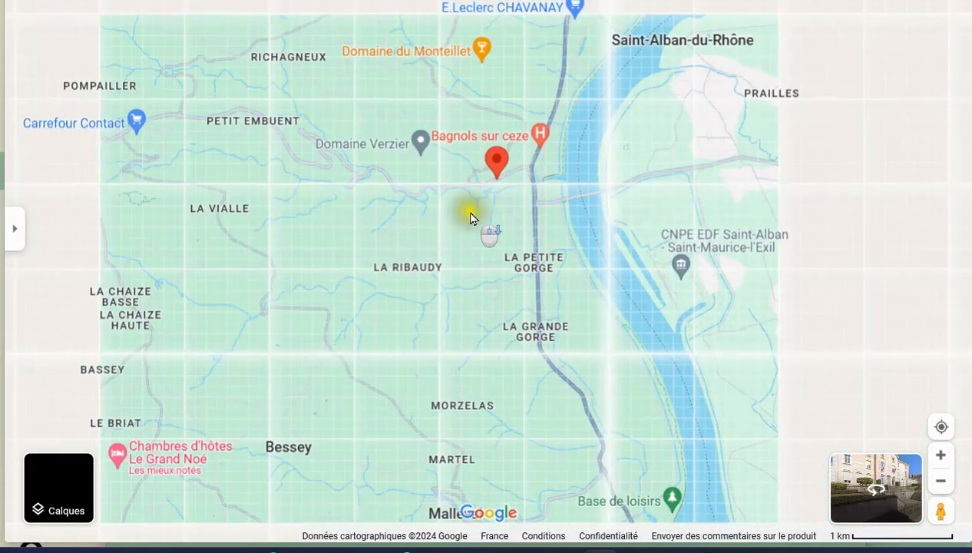
scroll(470, 218, down, 1)
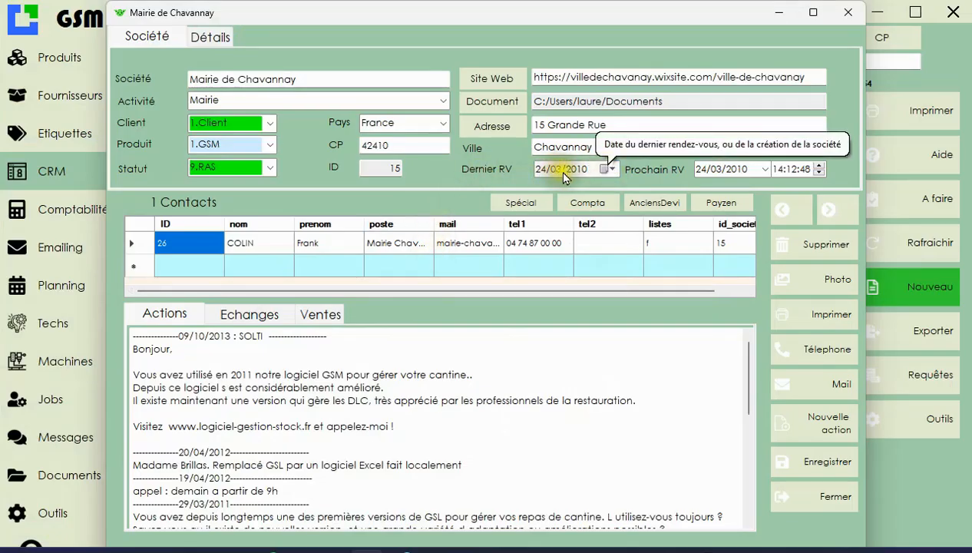
Step: Set the company's next appointment (Prochain RV) to 08/02/2024 at 17:15:48
click(762, 168)
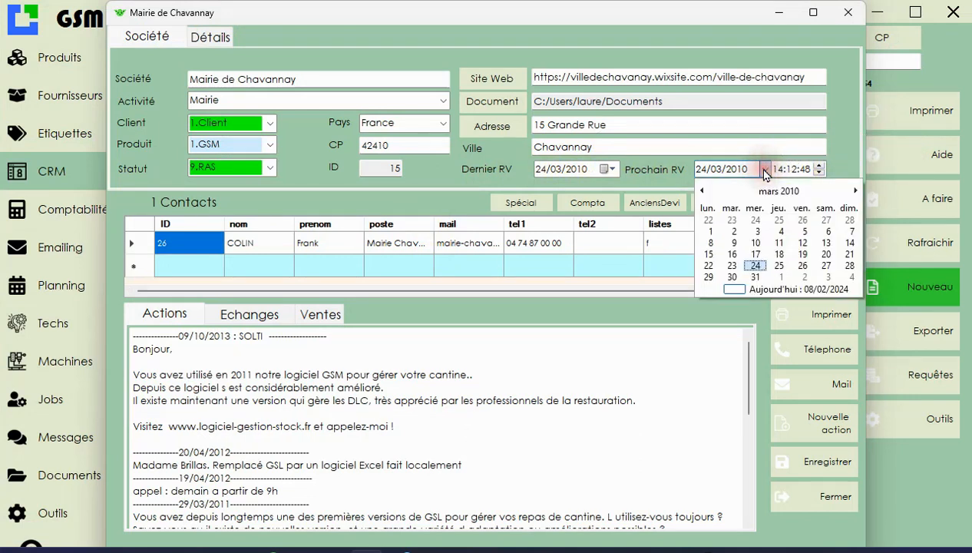
click(779, 290)
click(817, 165)
click(817, 165)
click(816, 165)
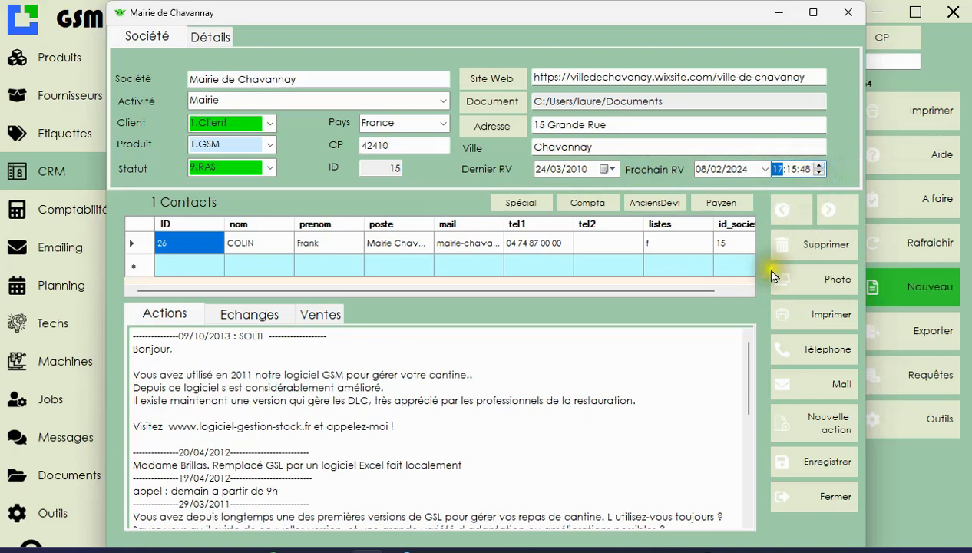
Step: Add a second contact with last and first name, and resize the ID and mail columns of the contacts grid
drag(228, 230, 211, 230)
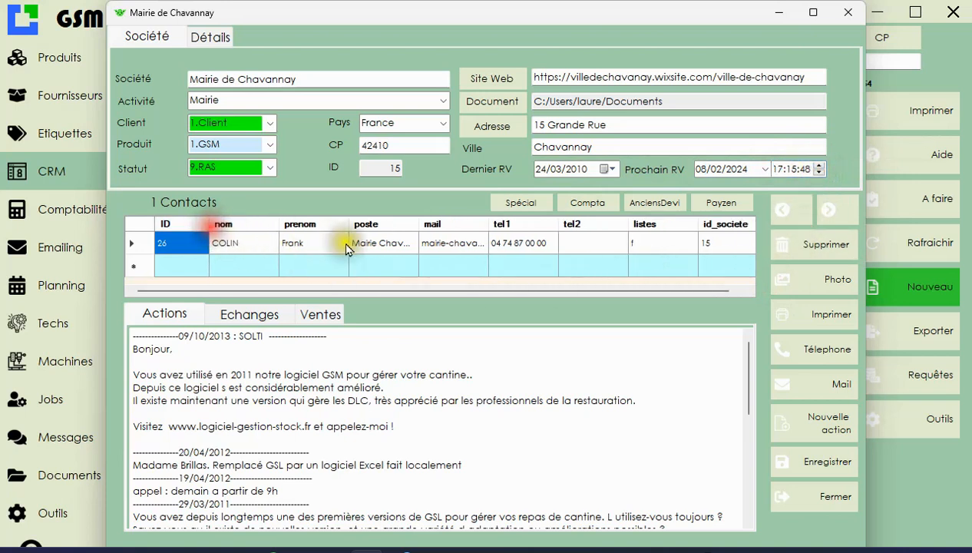
click(242, 271)
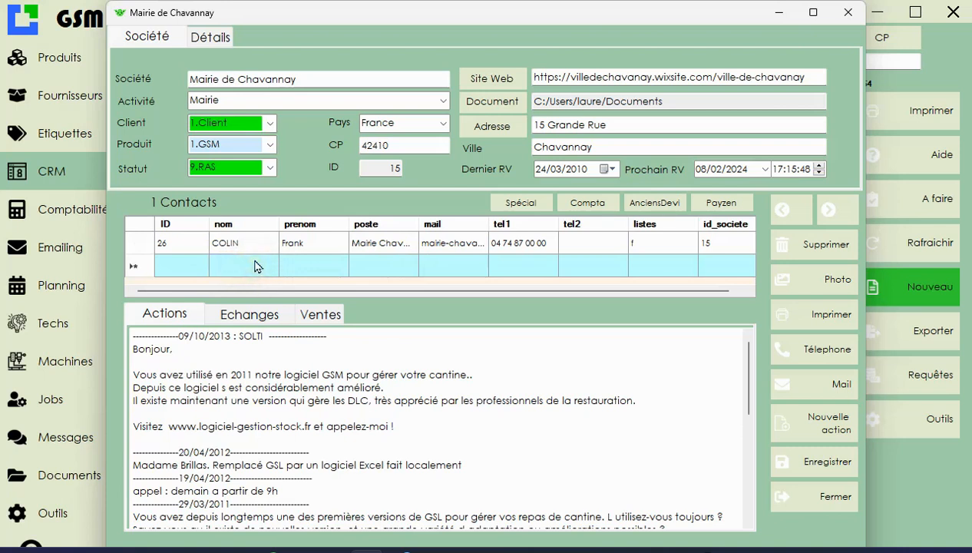
text(RAOUL)
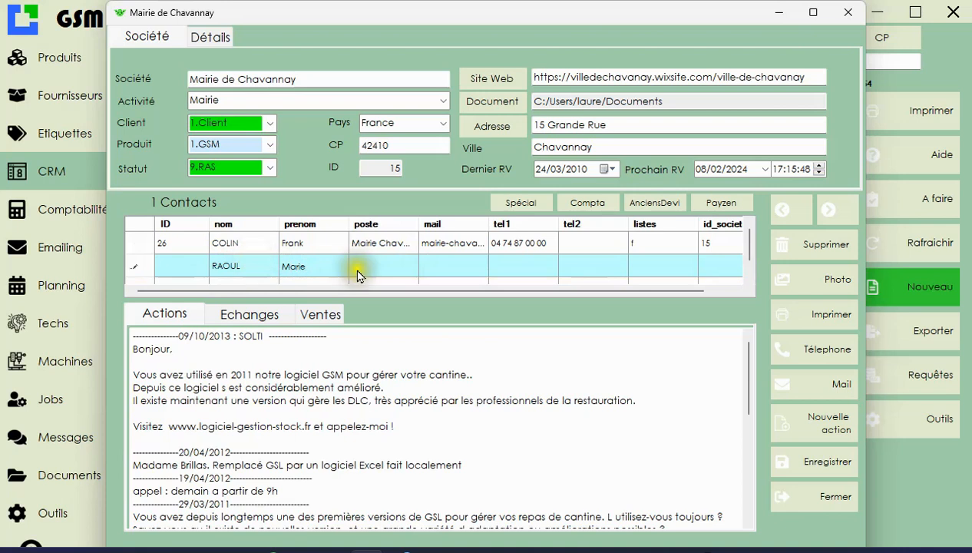
click(522, 265)
drag(489, 223, 545, 223)
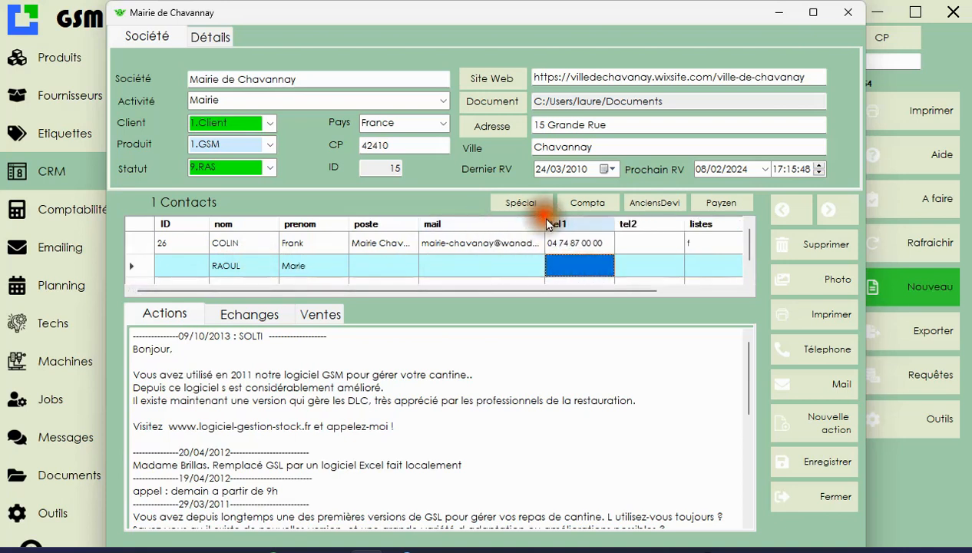
Step: Start a new e-mail to the first contact and close it without sending
click(131, 242)
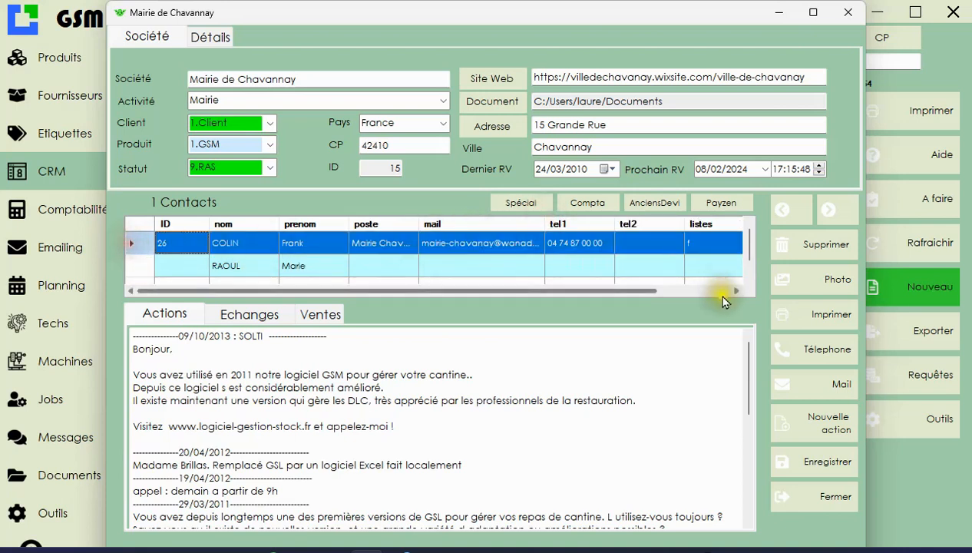
click(833, 384)
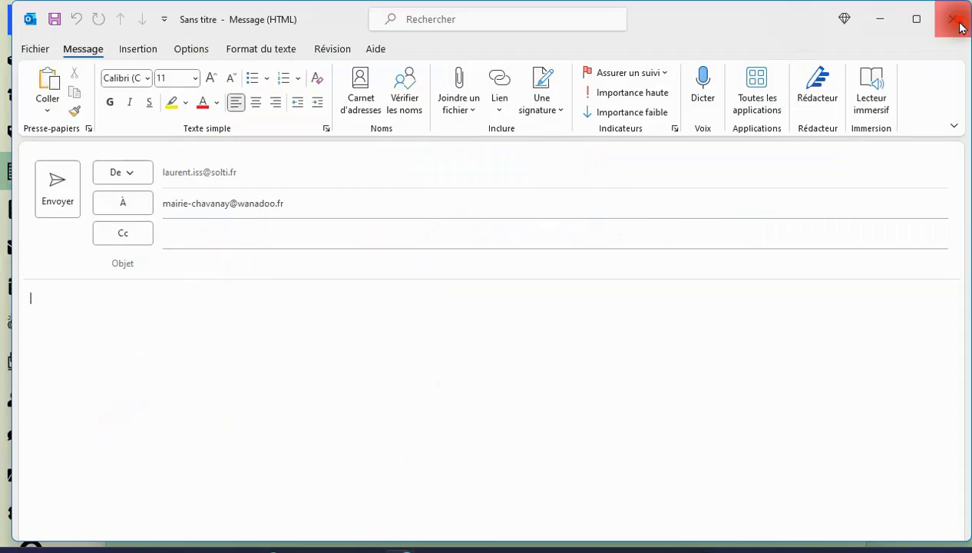
click(958, 24)
click(517, 321)
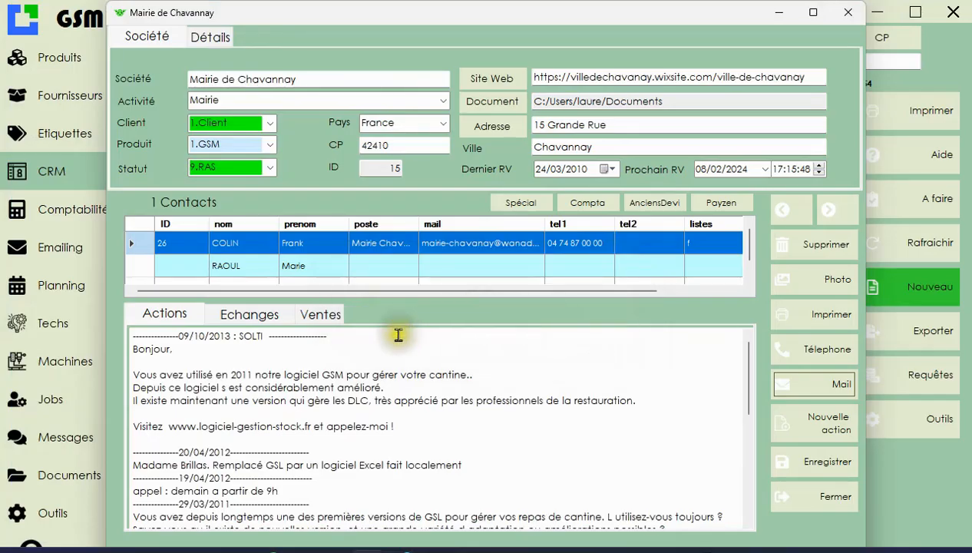
Step: Review the company's action history and add a new action noting a simple telephone call
scroll(295, 393, down, 5)
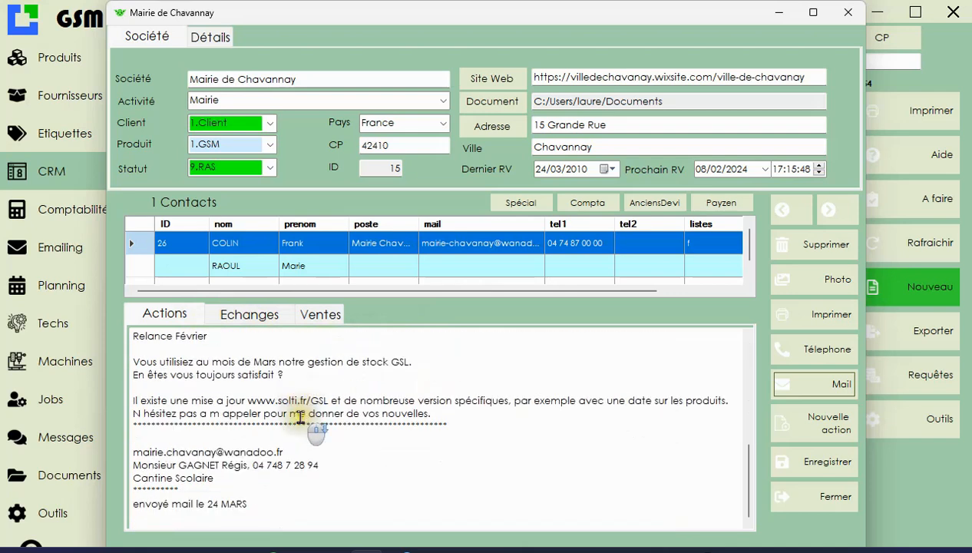
scroll(299, 417, up, 10)
click(825, 429)
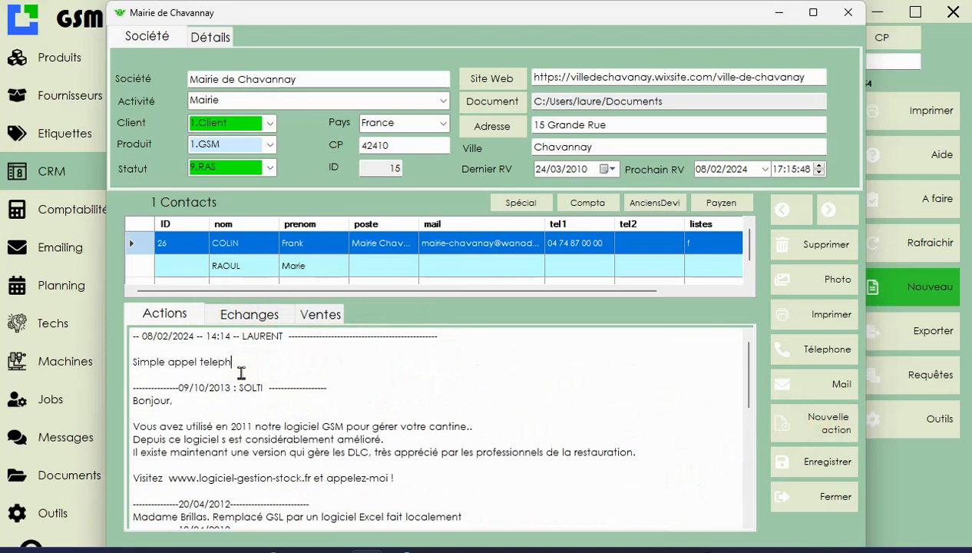
Step: Open the company's Echanges list, narrow its ID column and widen the nom column
click(243, 312)
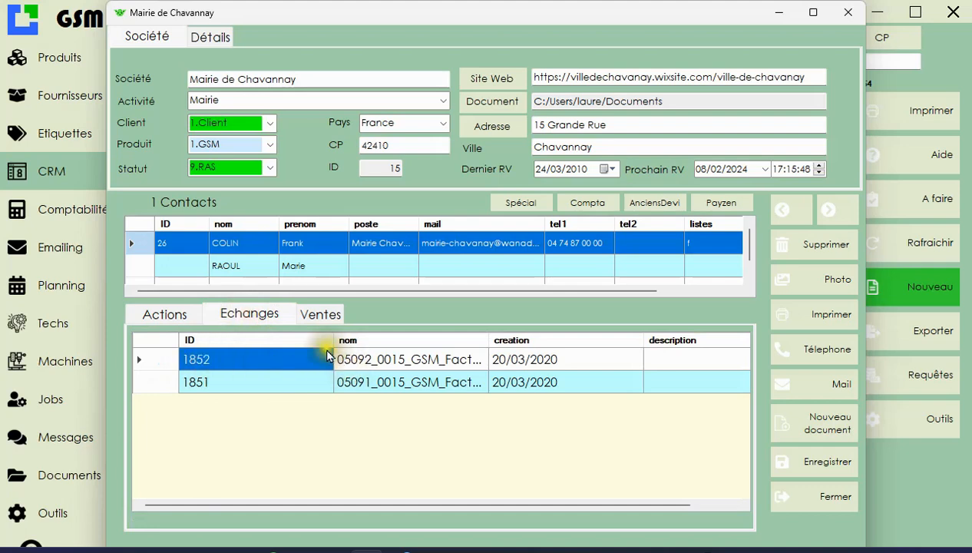
drag(333, 340, 216, 339)
drag(372, 340, 495, 340)
Step: Create a new document for the company from the YODA type's Devis.xlsx template, without the PDF option
click(841, 442)
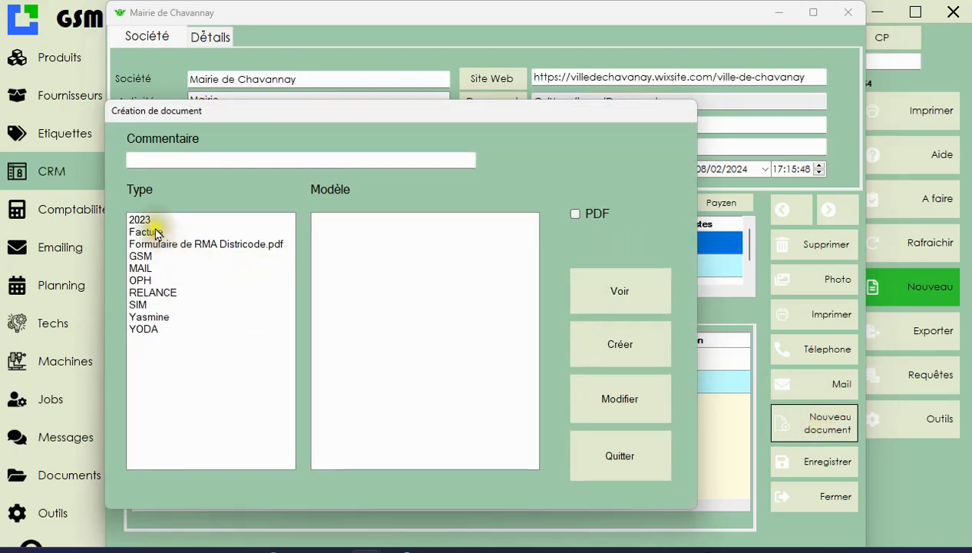
click(141, 329)
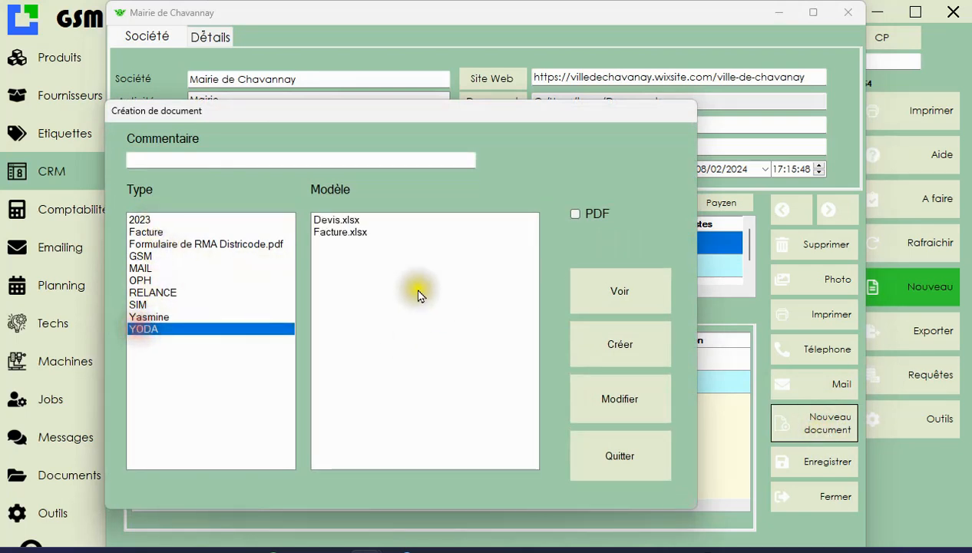
click(330, 221)
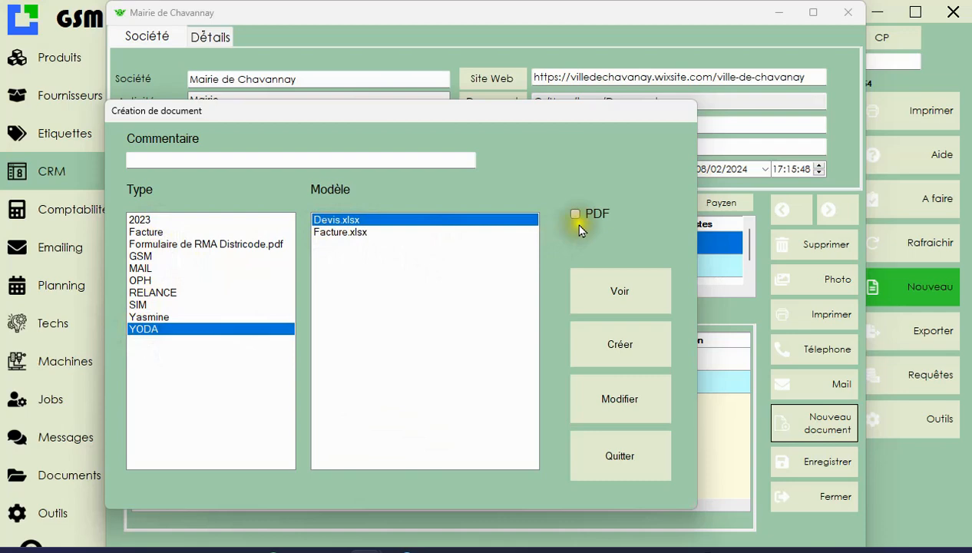
click(619, 358)
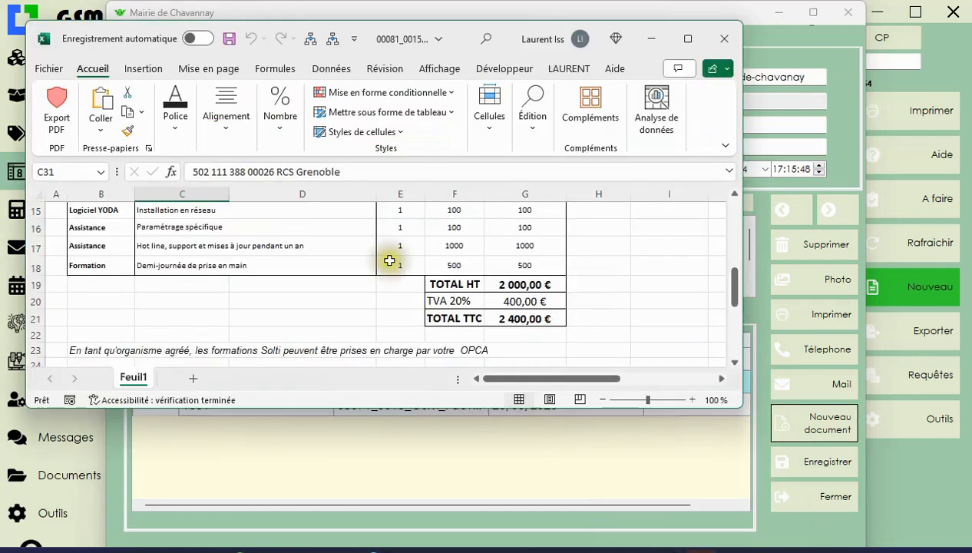
Step: Read through the generated YODA quote in Excel, from its line items to the bank details, and close the workbook
scroll(297, 232, up, 1)
scroll(332, 271, down, 10)
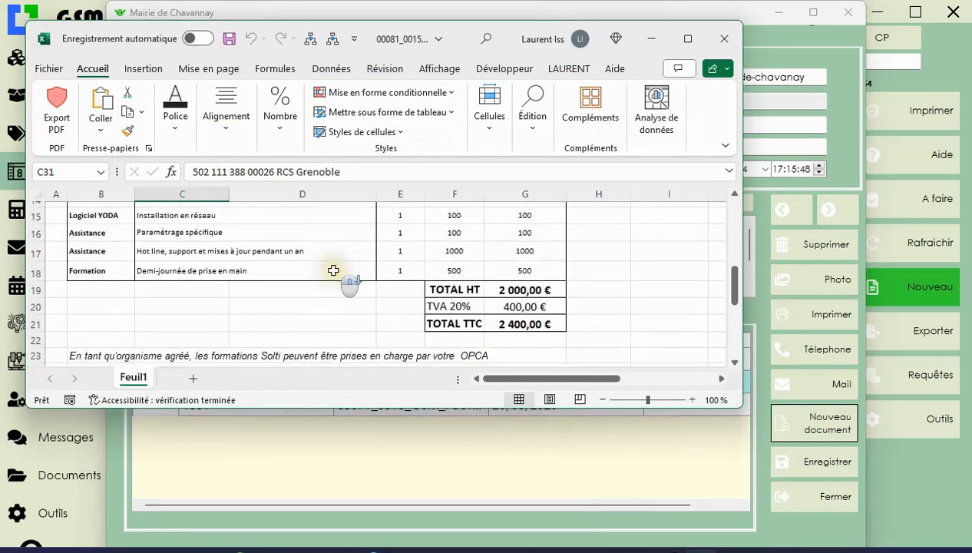
scroll(331, 274, up, 8)
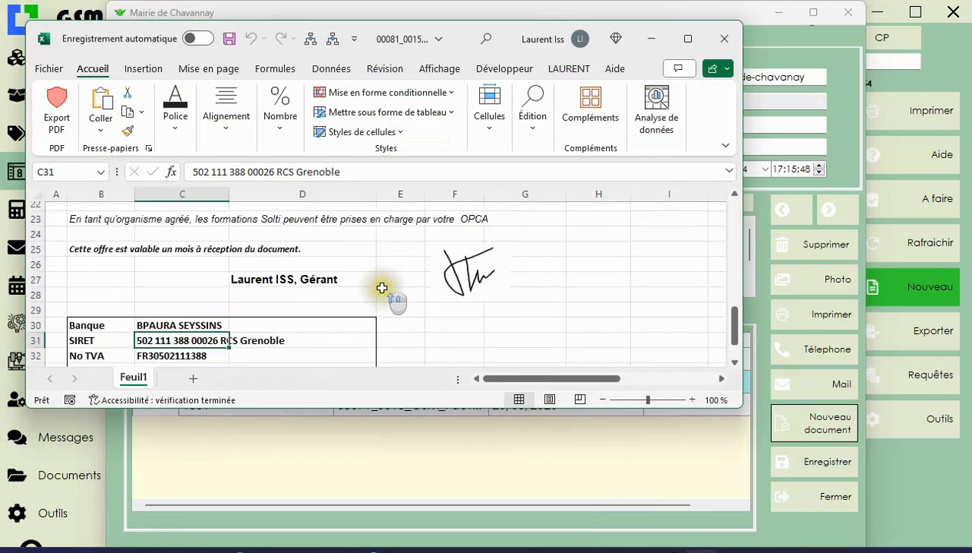
click(721, 41)
click(387, 304)
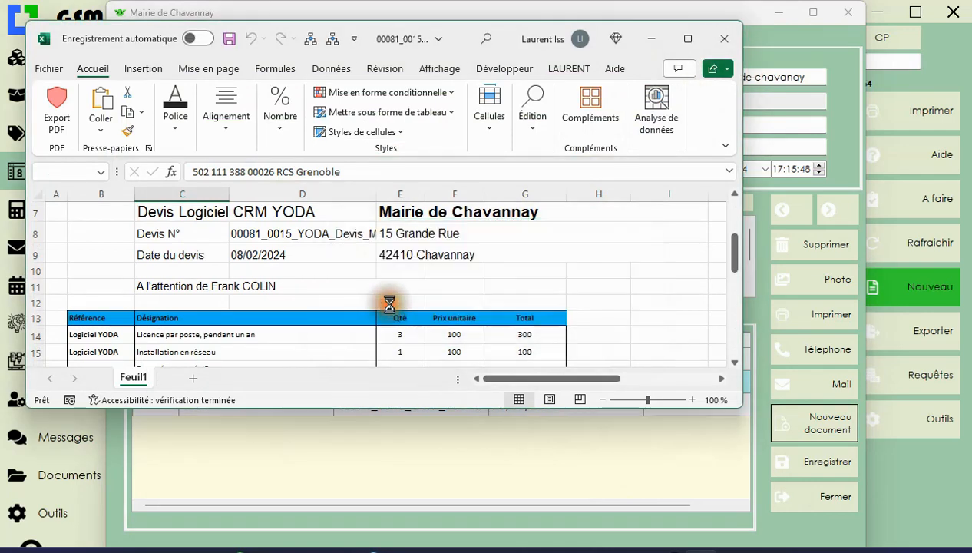
Step: Widen the nom column and narrow the ID column of the Echanges list, and check the company's Ventes list
drag(486, 336, 538, 337)
drag(332, 340, 254, 346)
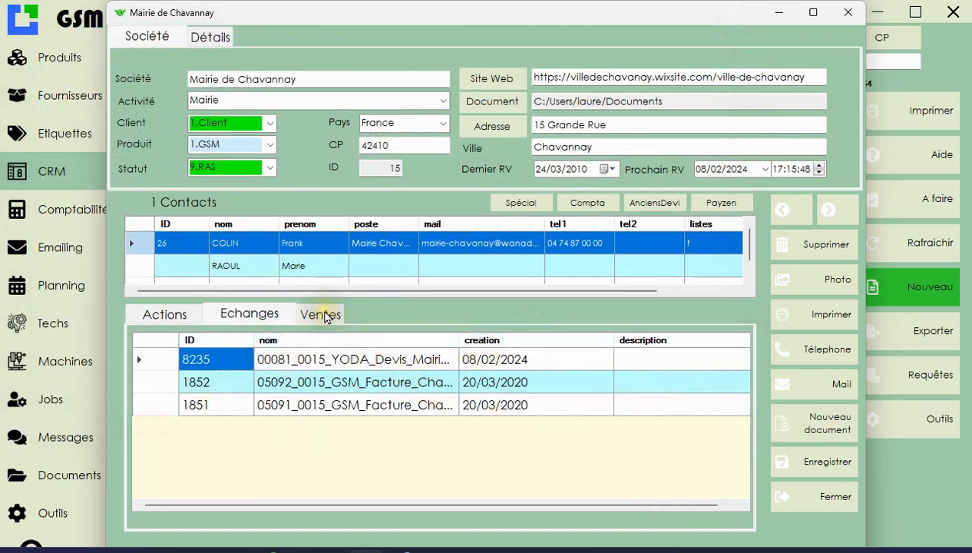
click(320, 316)
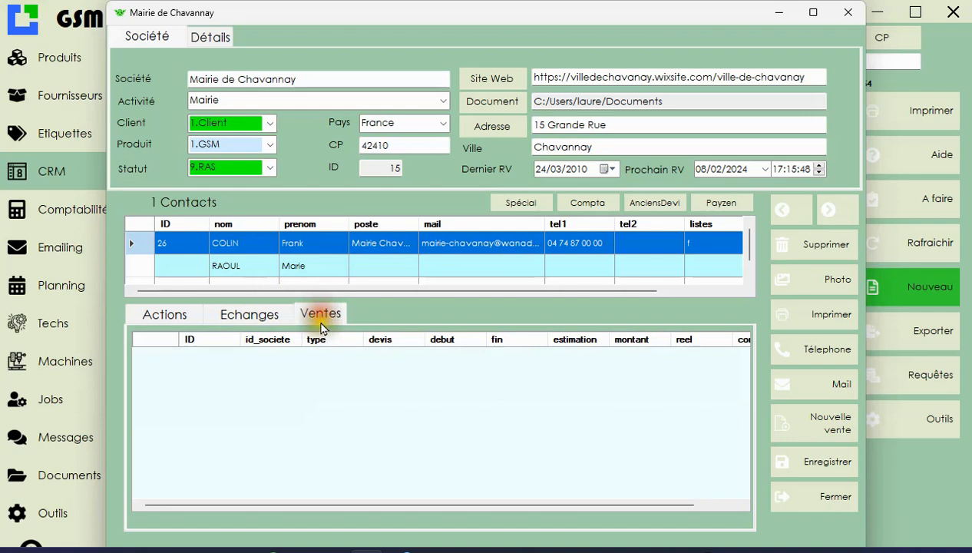
click(255, 316)
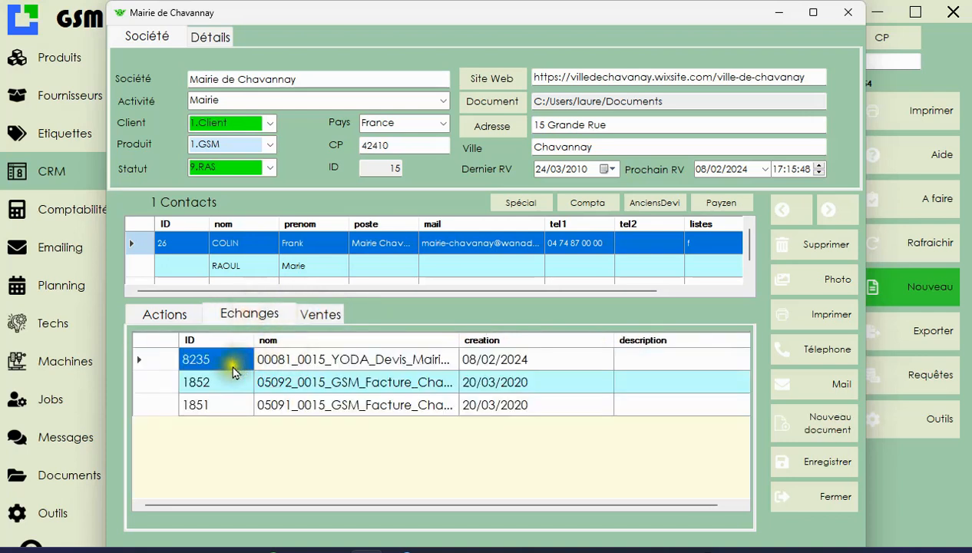
Step: Create a new document for the company from the YODA type's Facture.xlsx template
click(803, 432)
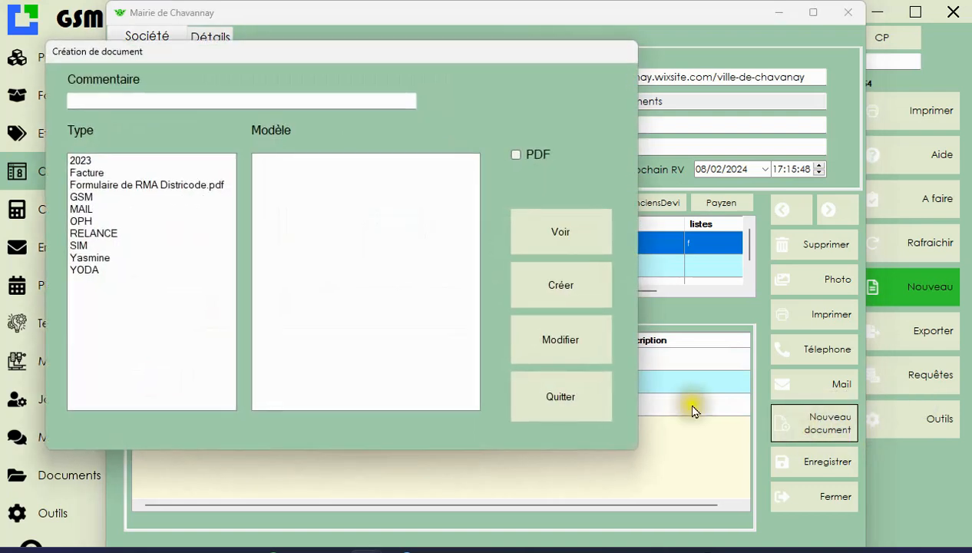
click(86, 268)
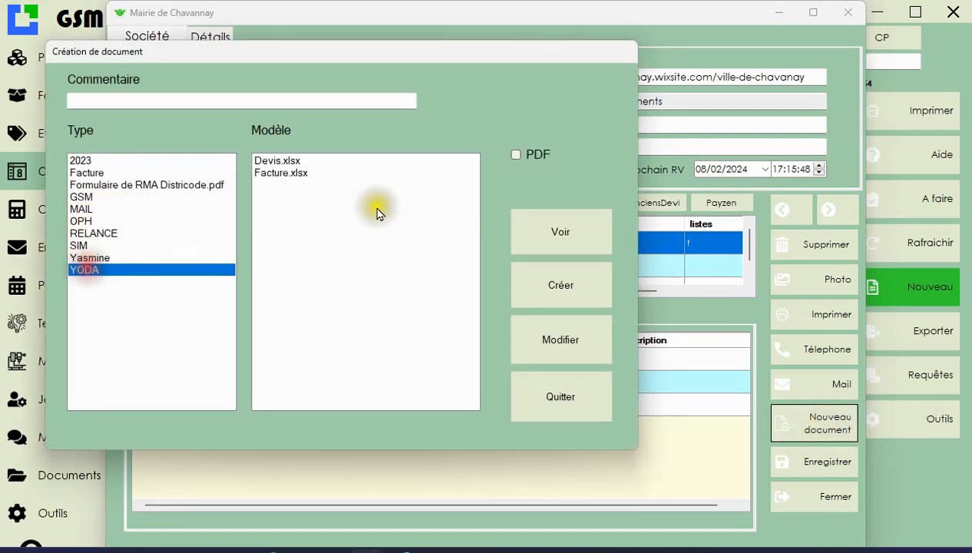
click(278, 173)
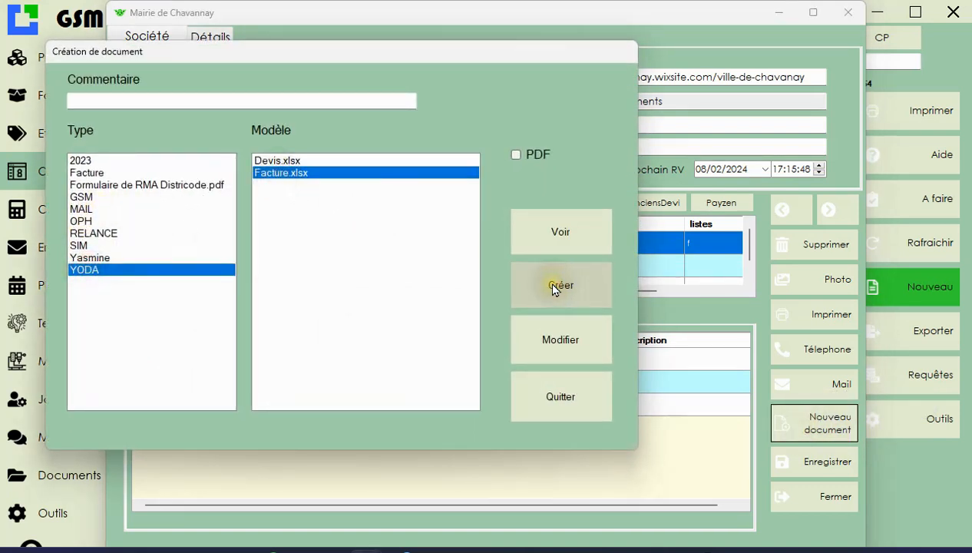
click(554, 285)
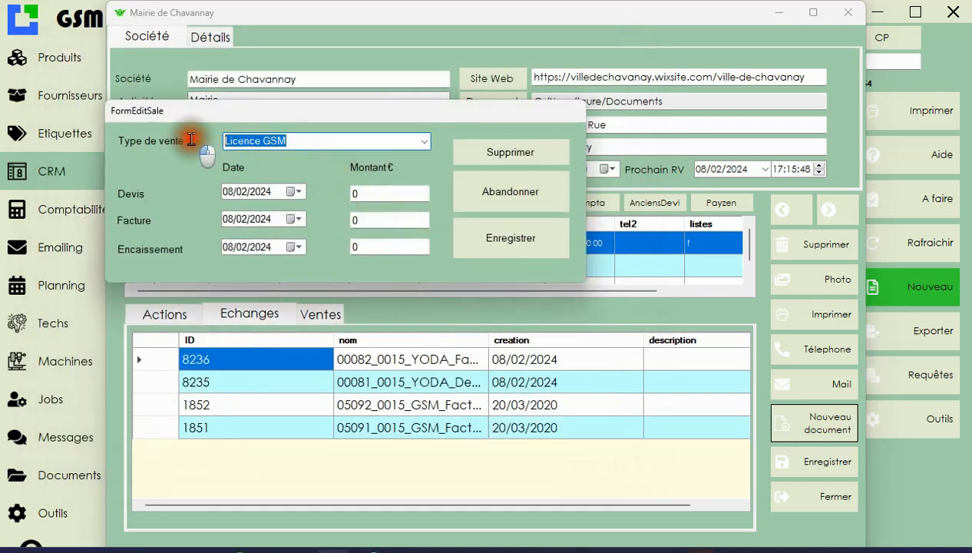
Step: Name the sale type FACTURE YODA, set the quote and invoice amounts to 300 €, and date the invoice 10/02/2024
text(FACTURE YODA)
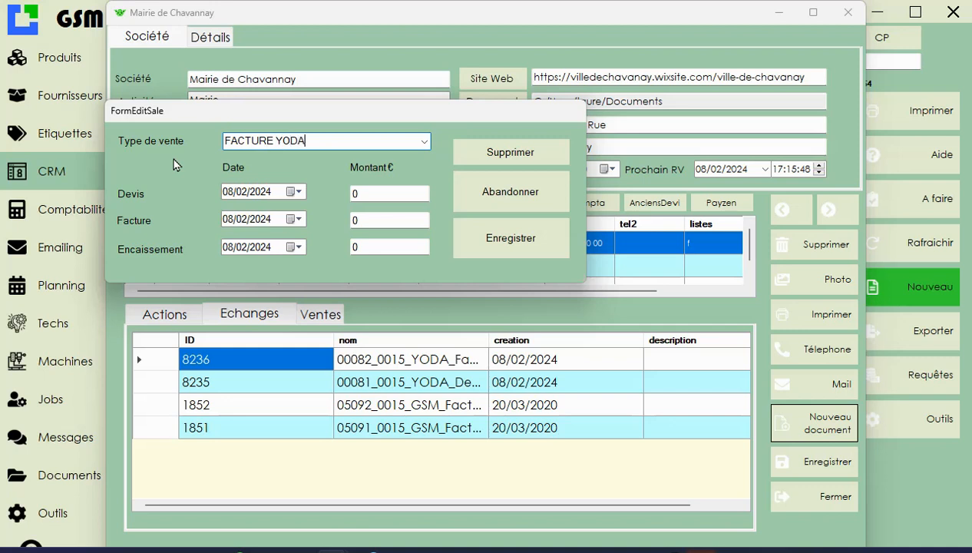
drag(373, 194, 306, 195)
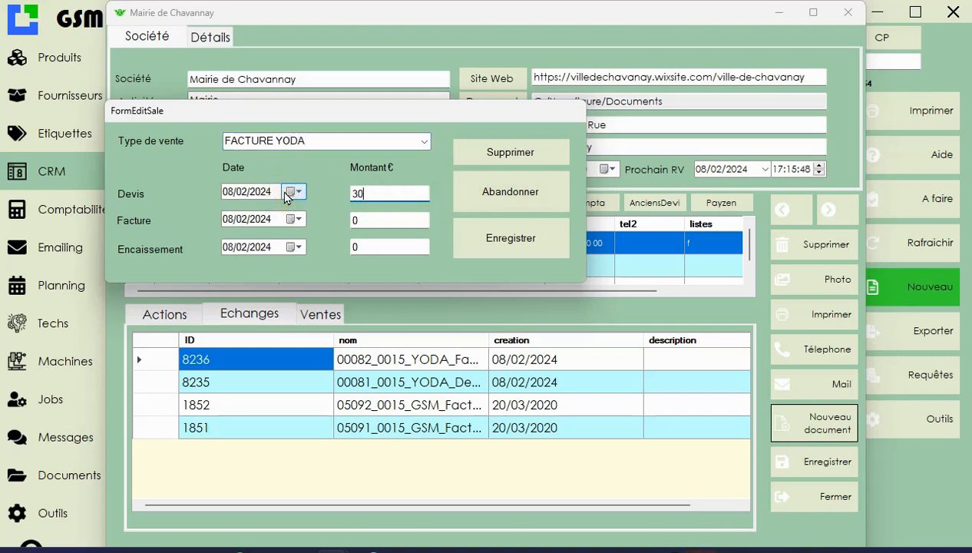
click(373, 219)
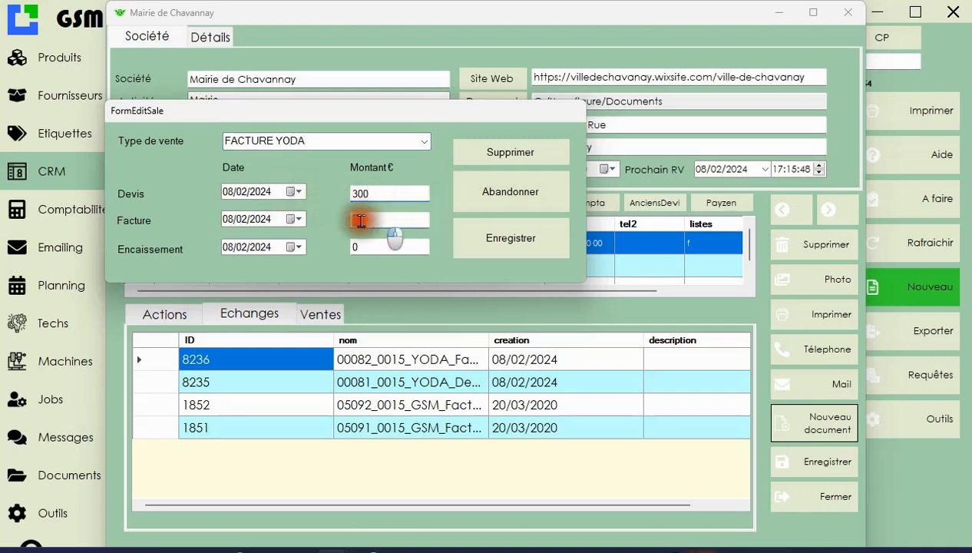
click(305, 217)
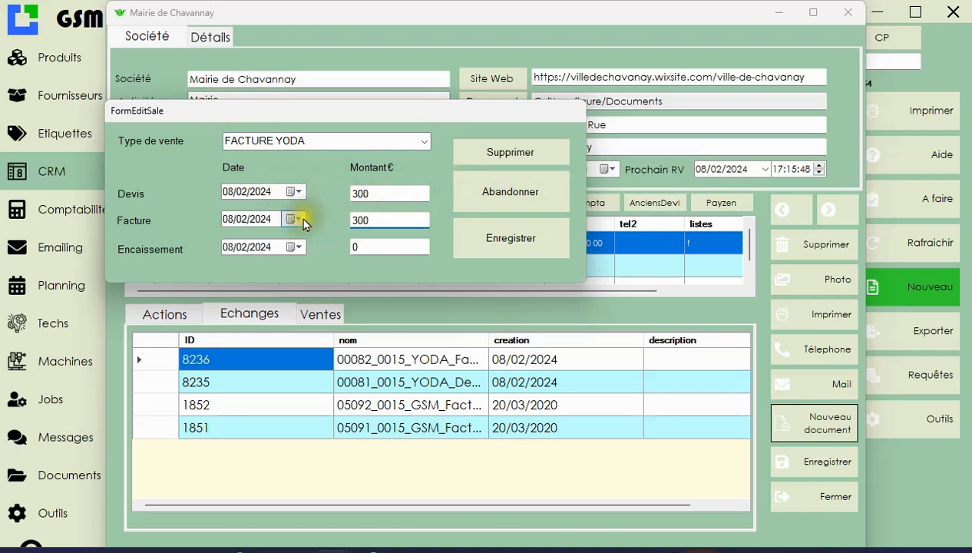
click(352, 279)
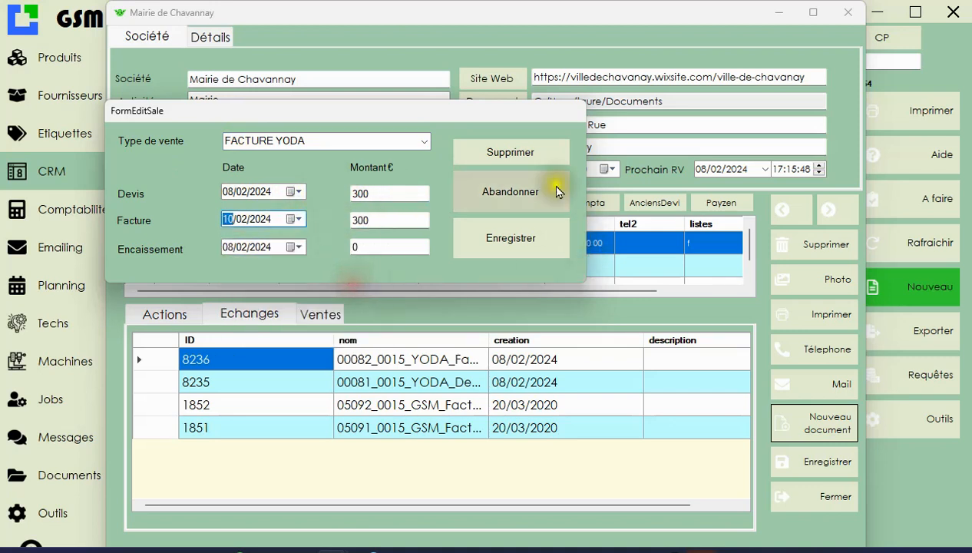
Step: Set the sale's payment to 300 € dated 29/02/2024 and save the sale
click(300, 247)
click(305, 343)
click(372, 247)
drag(371, 247, 312, 249)
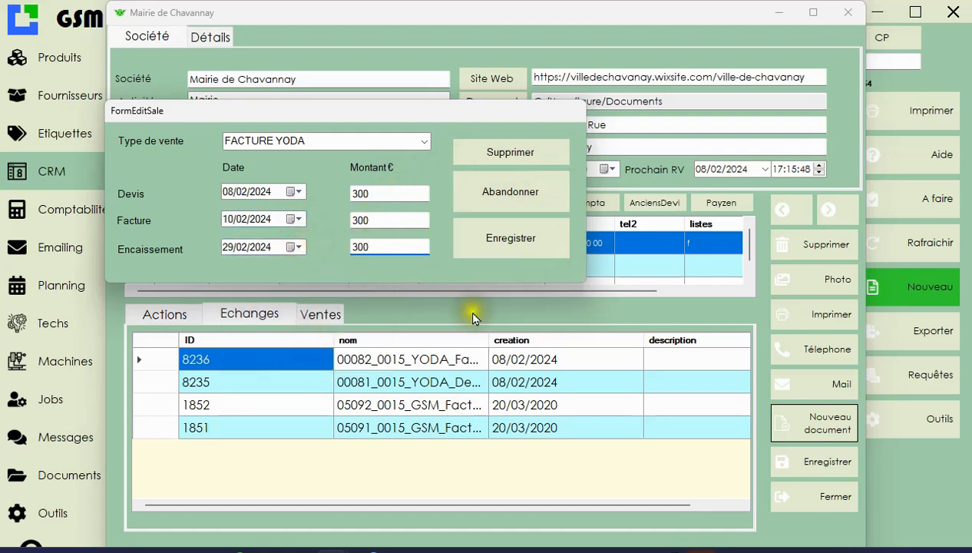
click(516, 232)
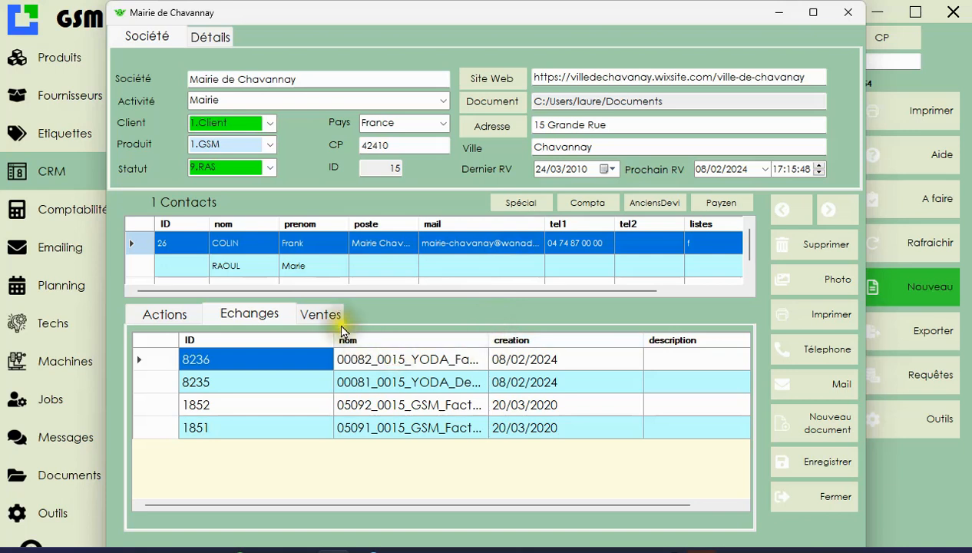
Step: Review the recorded sale in the company's Ventes list, and return through Echanges to the action history
click(323, 315)
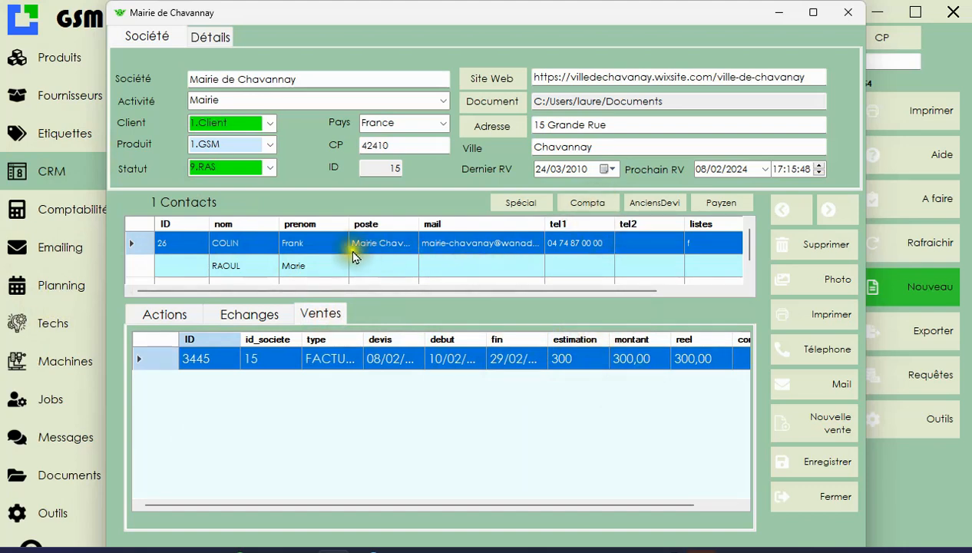
click(251, 315)
click(154, 316)
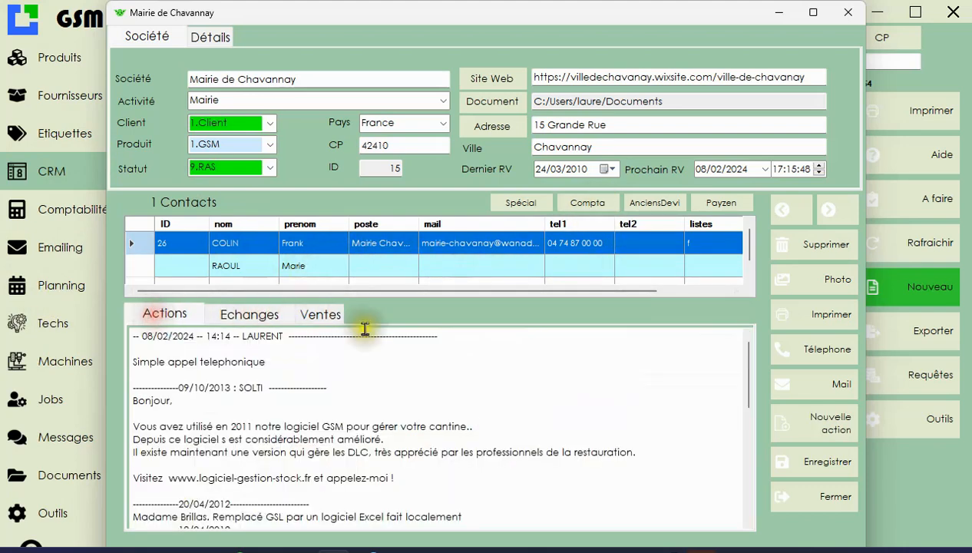
Step: Close the town hall's company record, saving its modifications, and return to the CRM list
click(813, 497)
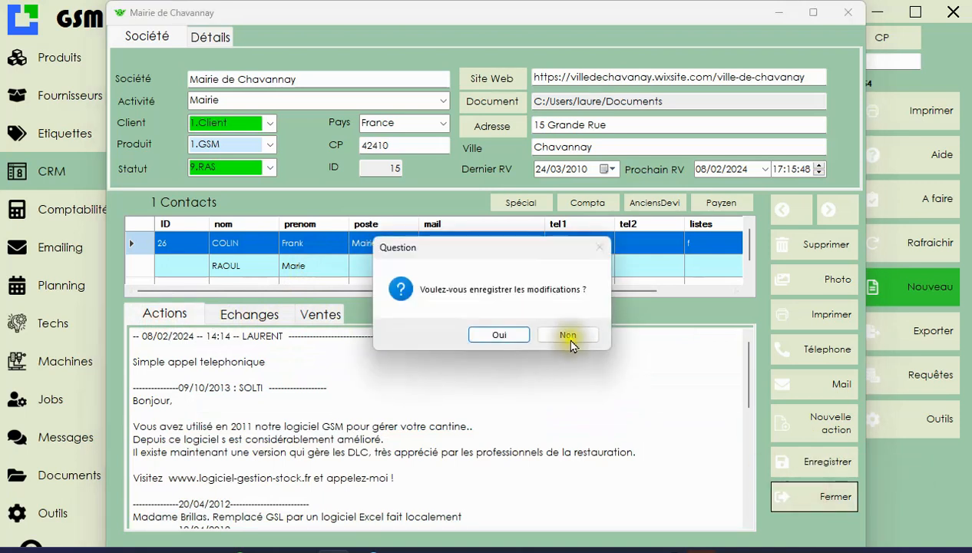
click(497, 334)
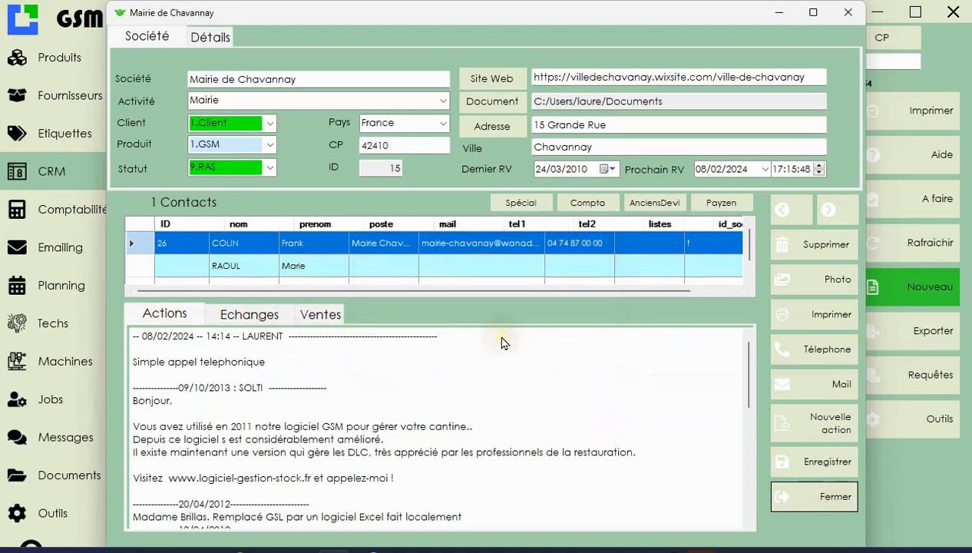
click(560, 330)
click(50, 211)
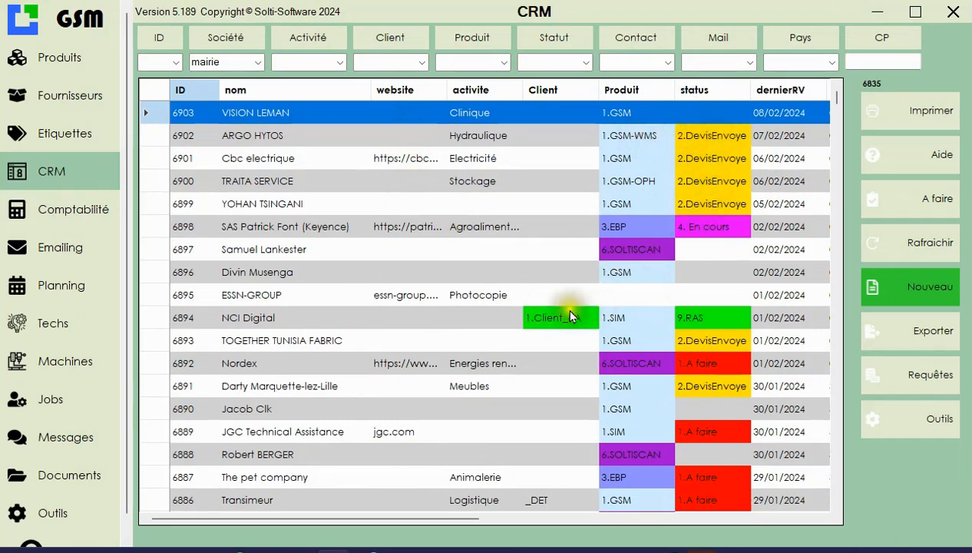
Step: Browse the CRM company list and narrow its nom column
scroll(644, 357, down, 12)
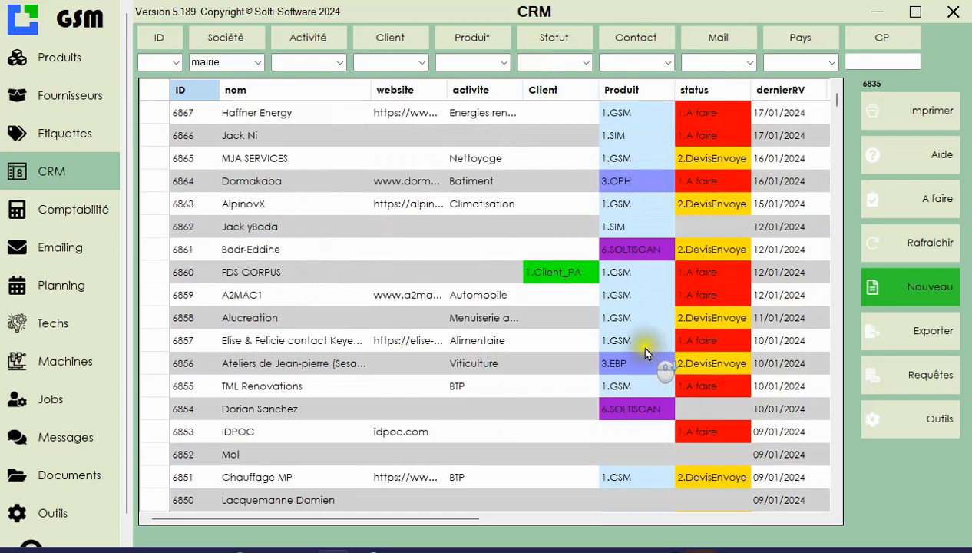
scroll(644, 352, down, 5)
scroll(649, 342, up, 16)
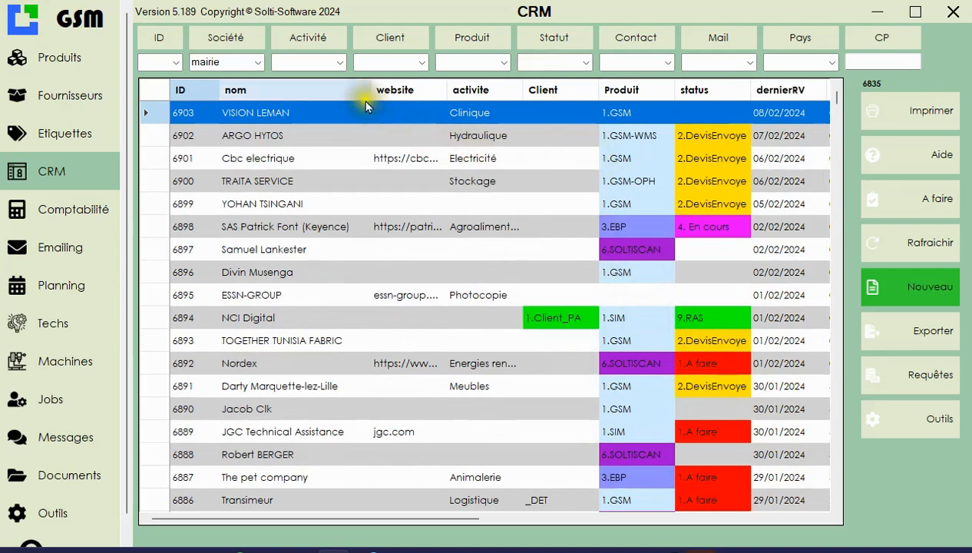
drag(373, 90, 309, 90)
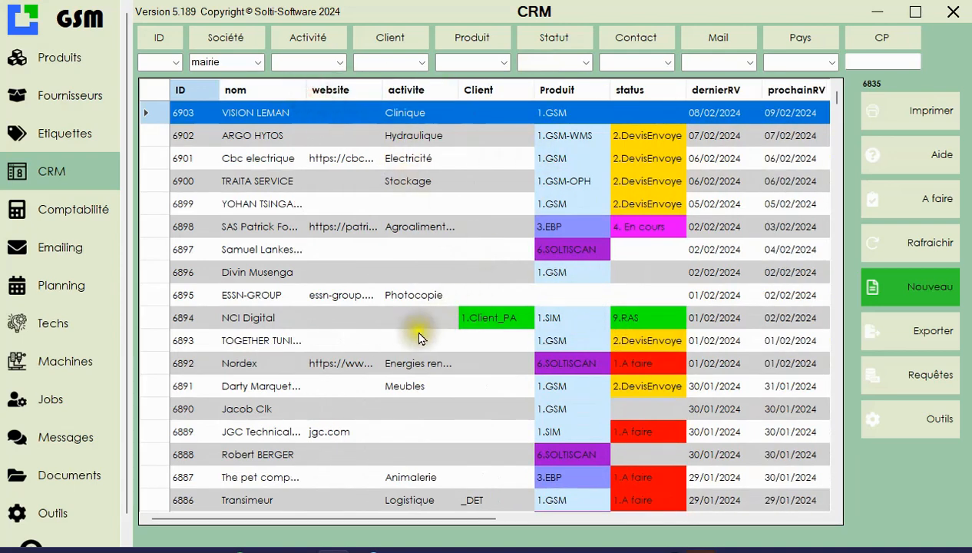
Step: Search the companies for names containing GE and look through the matching rows
double_click(229, 61)
text(GE)
scroll(276, 202, down, 4)
scroll(282, 217, up, 4)
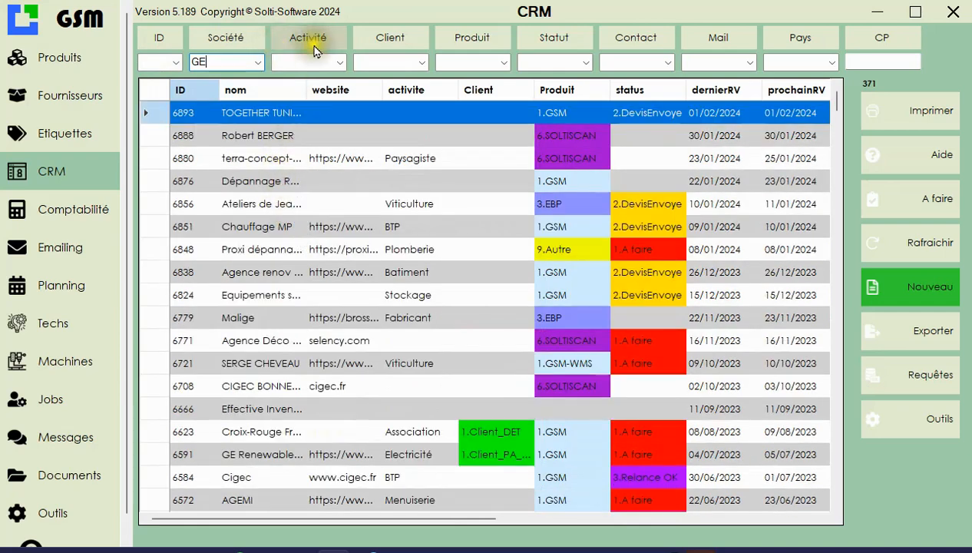
Step: Search the companies by activity for Plomb and look through the matching rows
click(343, 62)
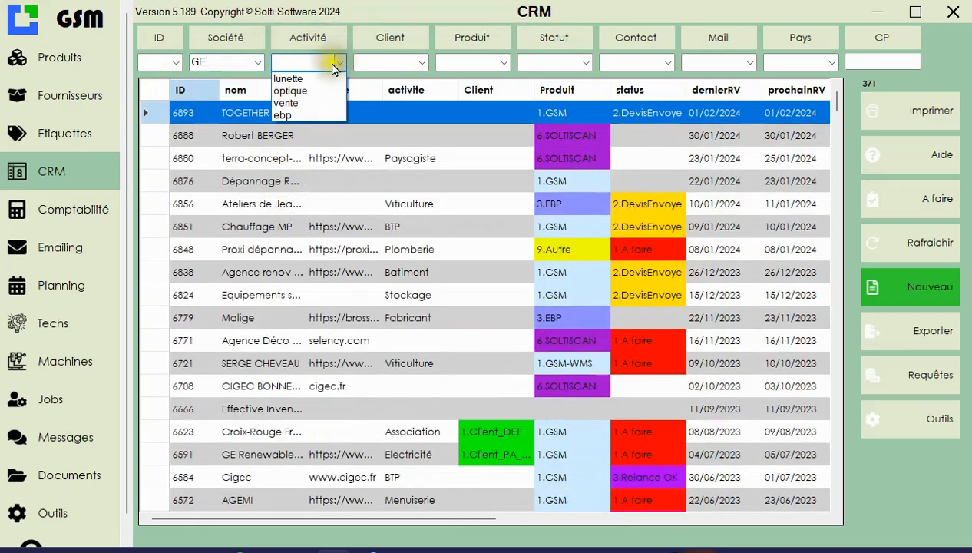
text(Plomb)
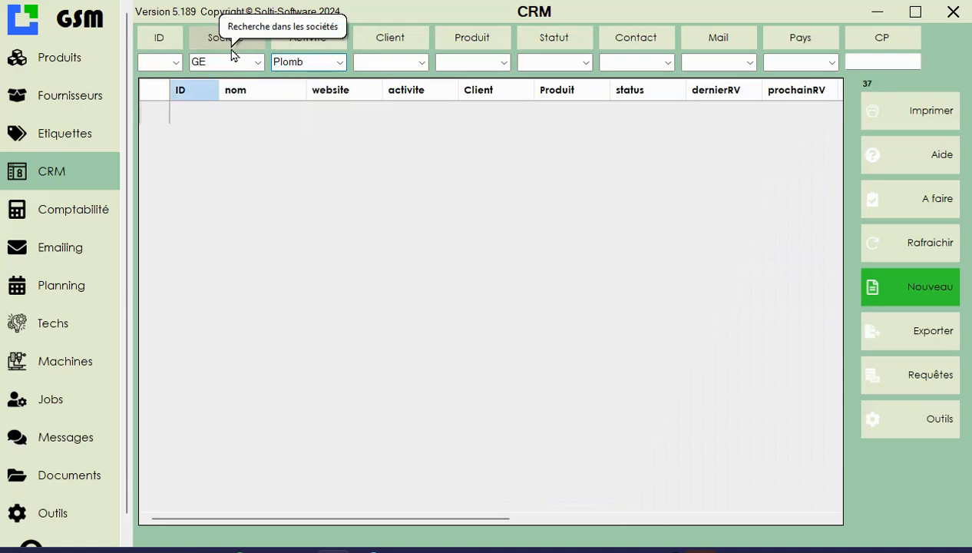
scroll(425, 254, down, 3)
scroll(428, 251, up, 3)
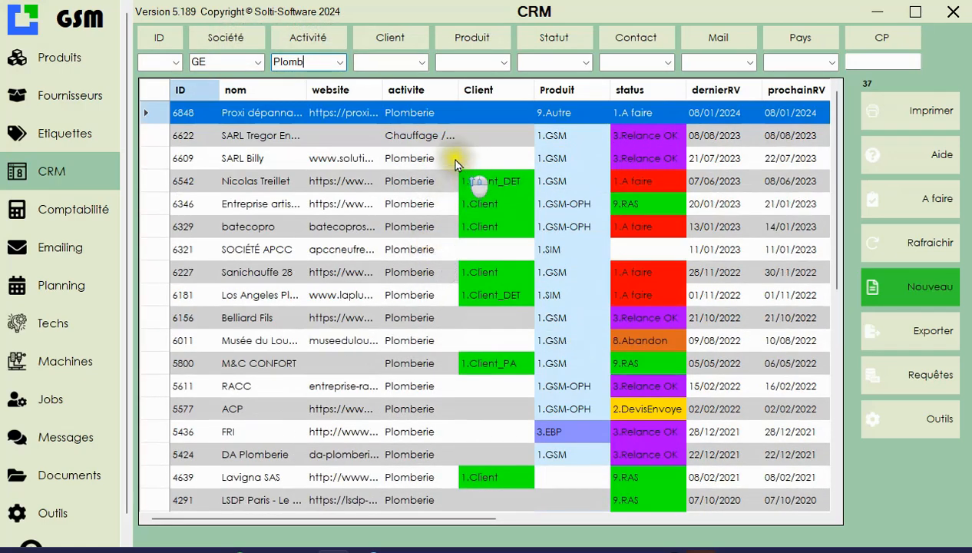
Step: Search the companies by client type using Client
click(421, 63)
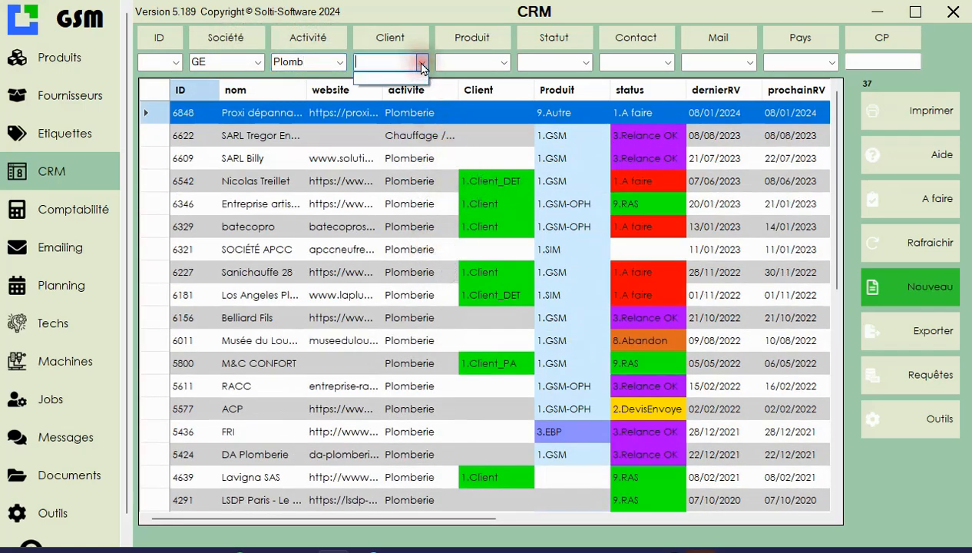
click(397, 63)
key(Return)
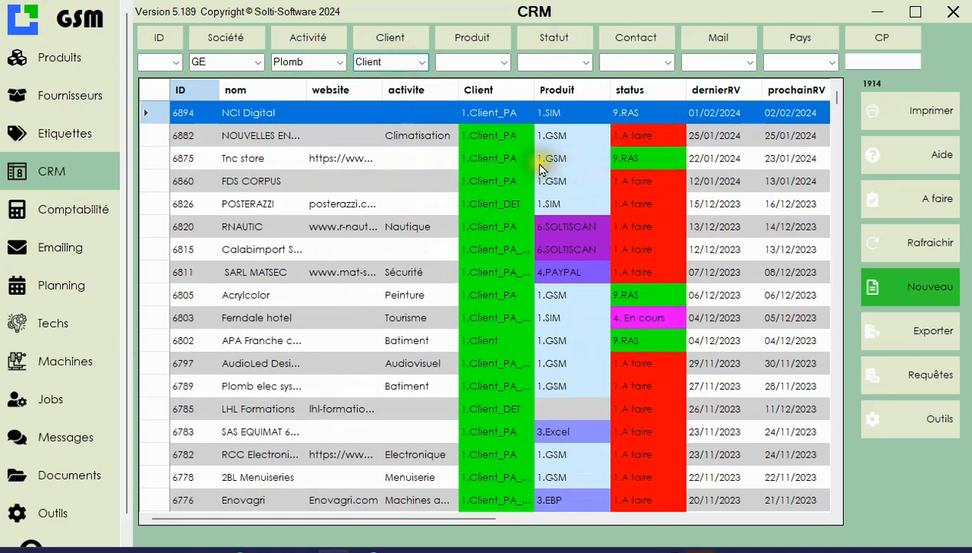
Step: Search the companies by e-mail address containing mairie
click(503, 63)
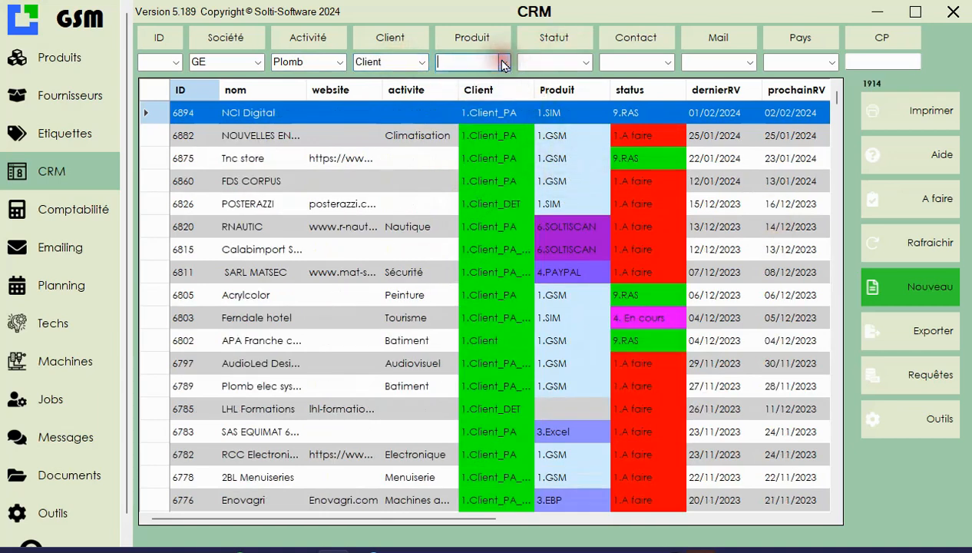
click(712, 63)
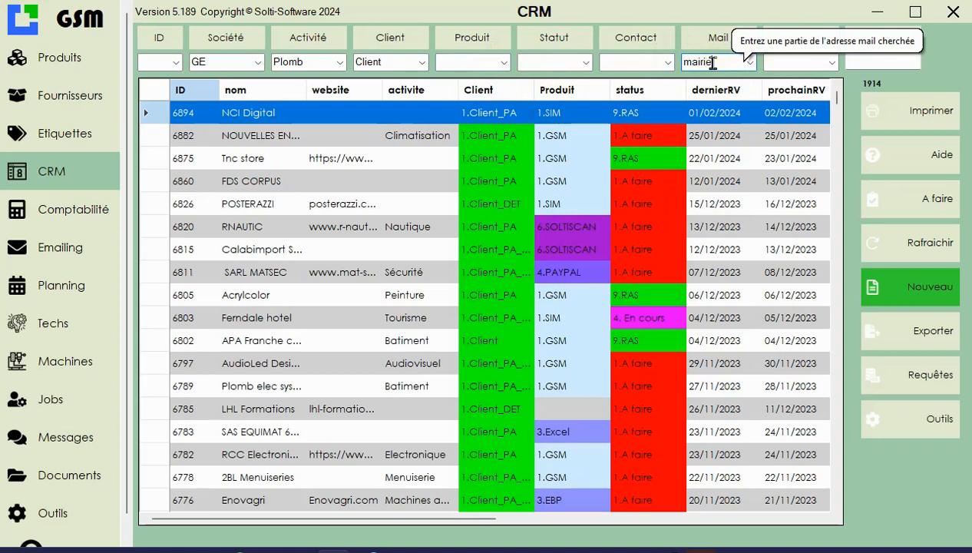
key(Return)
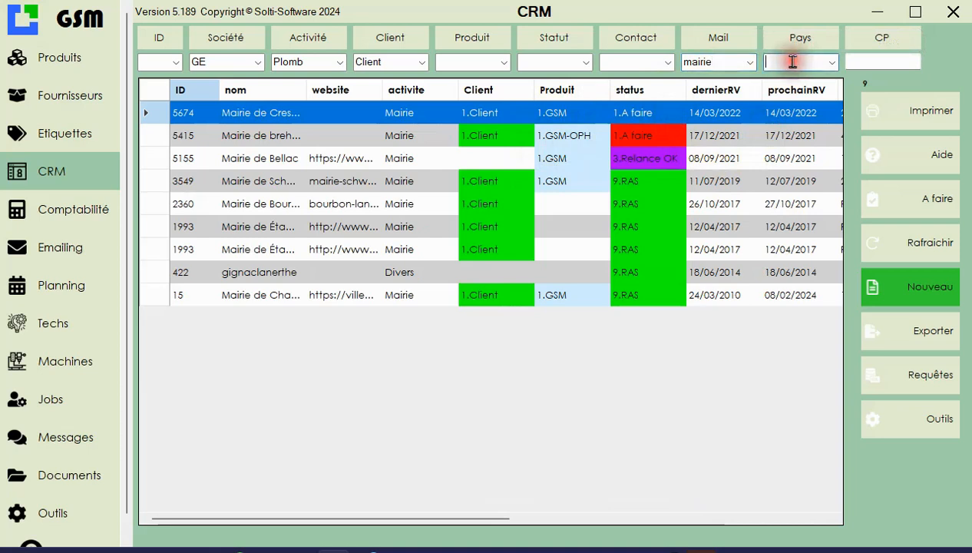
click(761, 62)
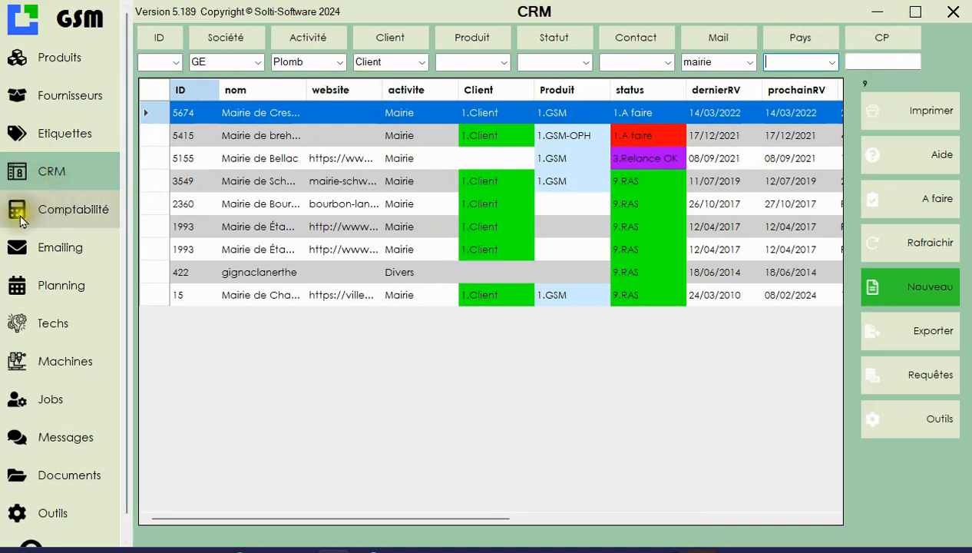
Step: Preview the message prepared in the Emailing module and read through its content down to the contact footer
click(42, 247)
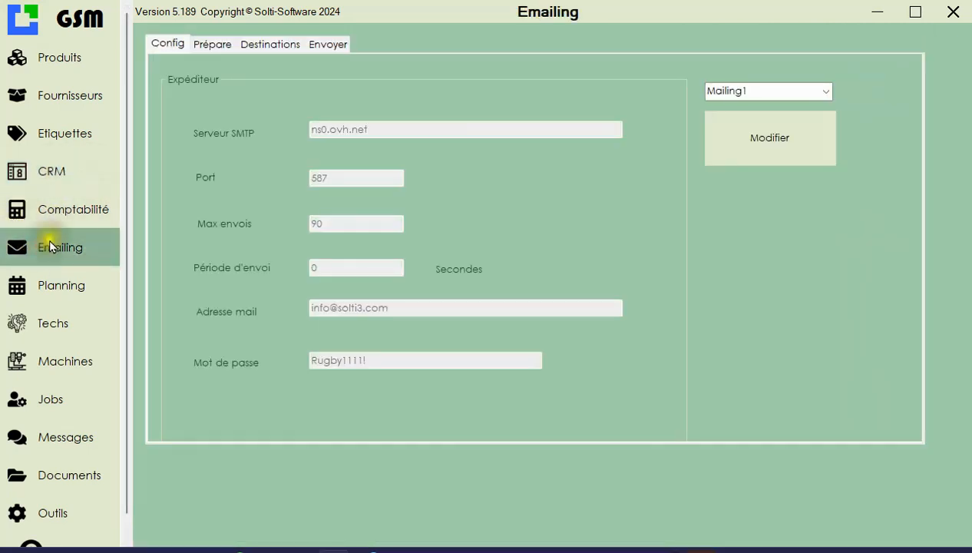
click(214, 46)
click(847, 90)
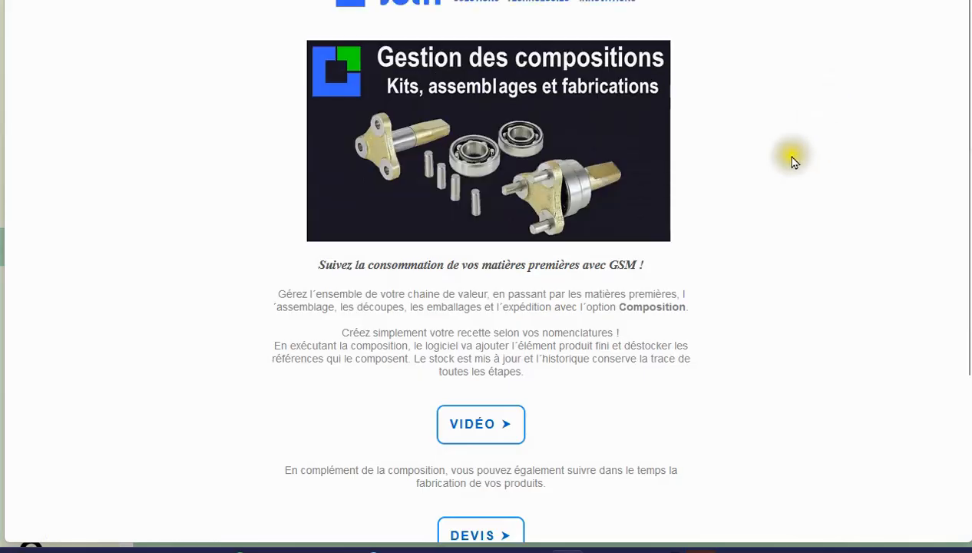
scroll(716, 230, down, 3)
scroll(702, 246, up, 3)
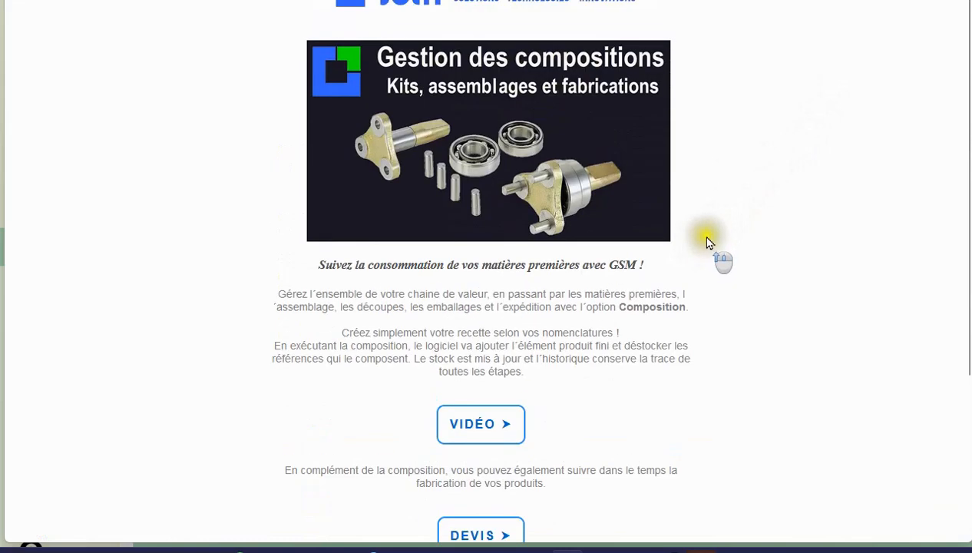
scroll(710, 201, down, 3)
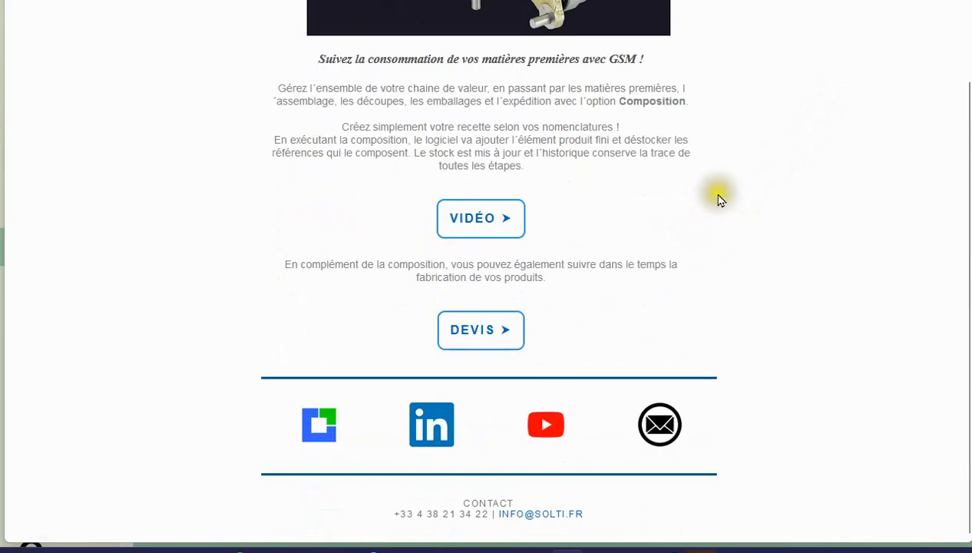
key(alt+Tab)
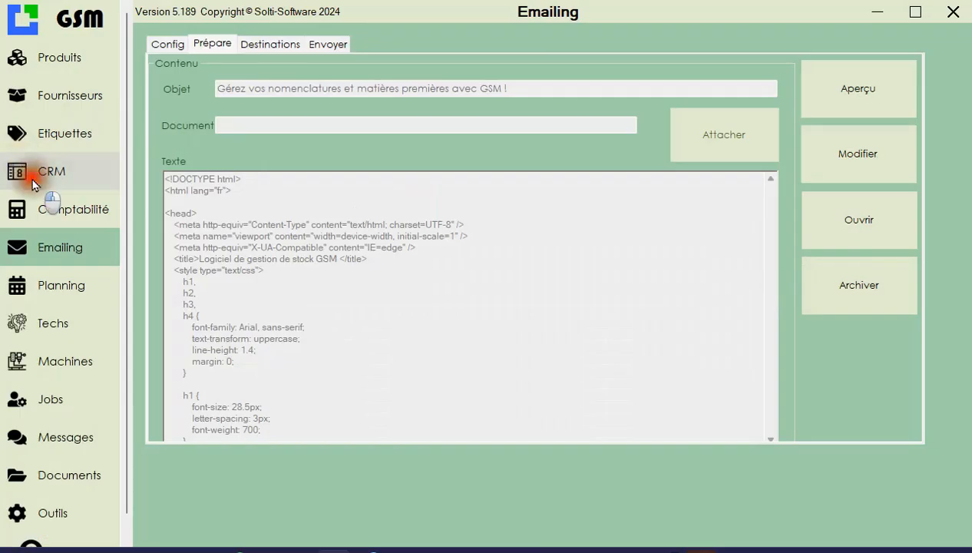
Step: Open the Mairie de Crespin record from the CRM company list and narrow the tel2 column of its contacts
click(32, 178)
click(261, 114)
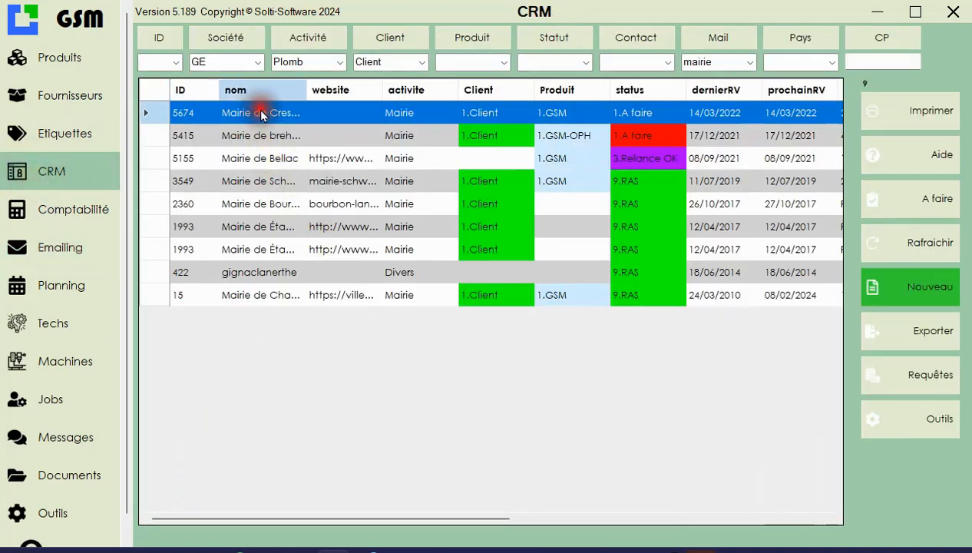
double_click(260, 112)
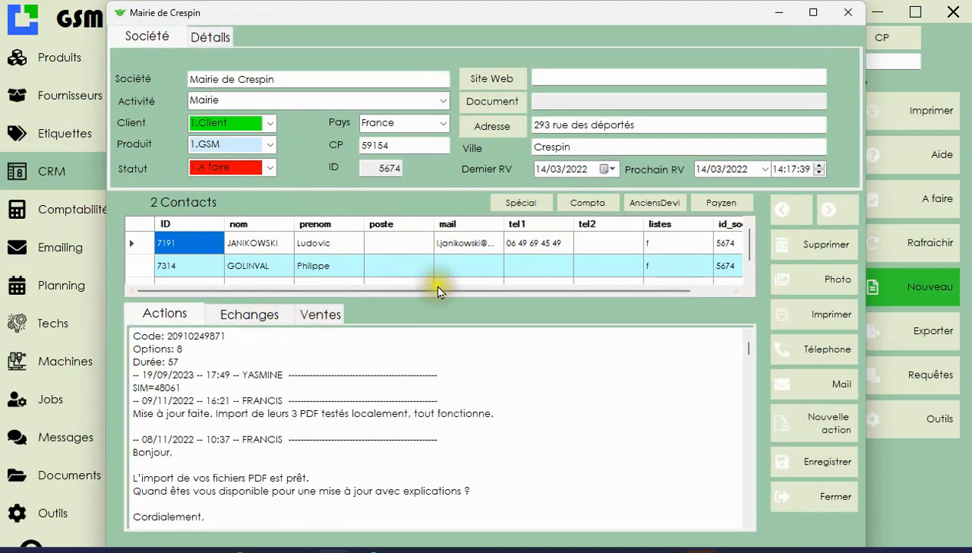
drag(643, 225, 582, 224)
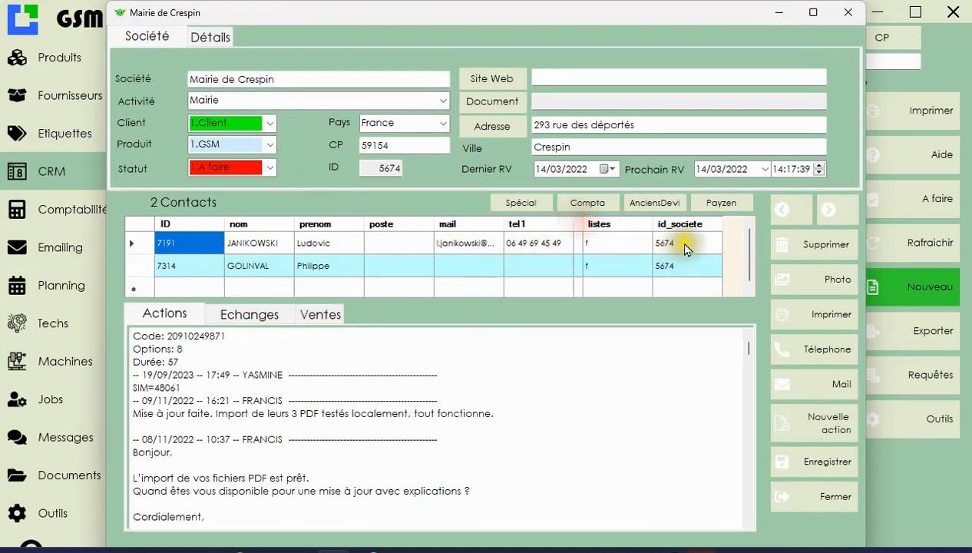
Step: Set the listes value of Mairie de Crespin's first contact to fa, then save and close the record
click(612, 246)
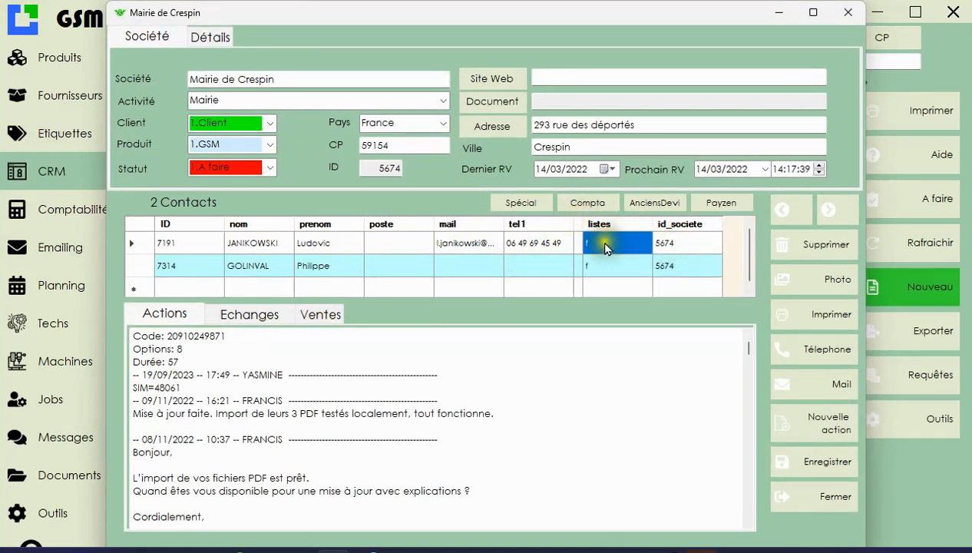
click(602, 243)
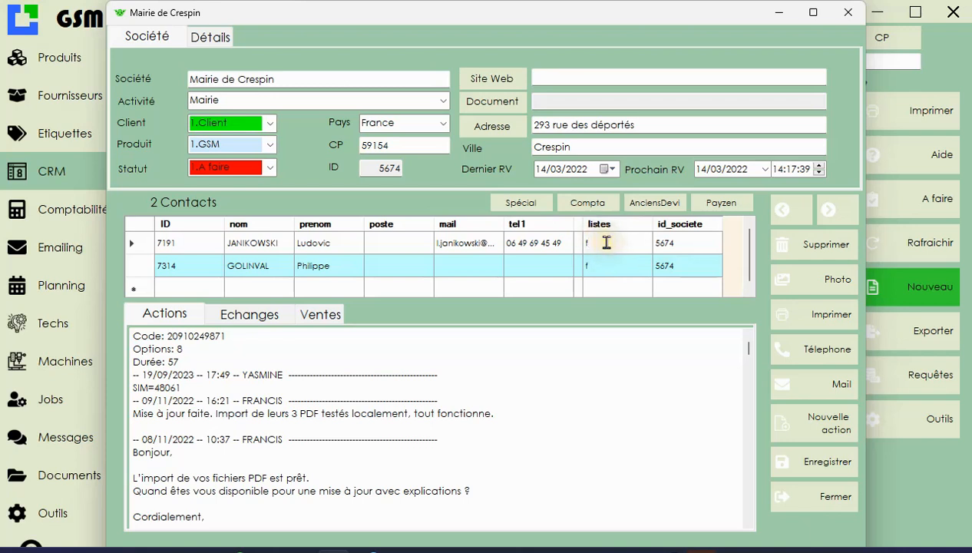
text(a)
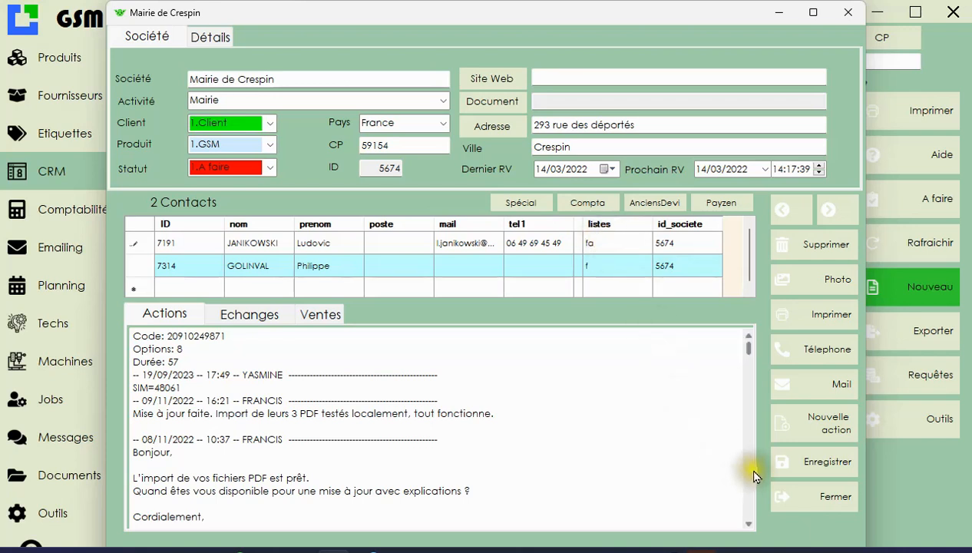
click(823, 466)
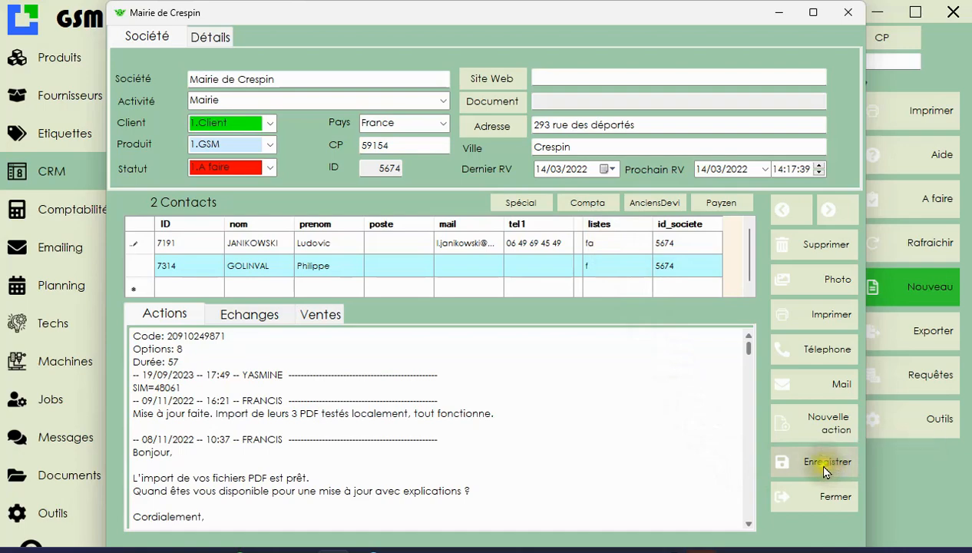
click(796, 495)
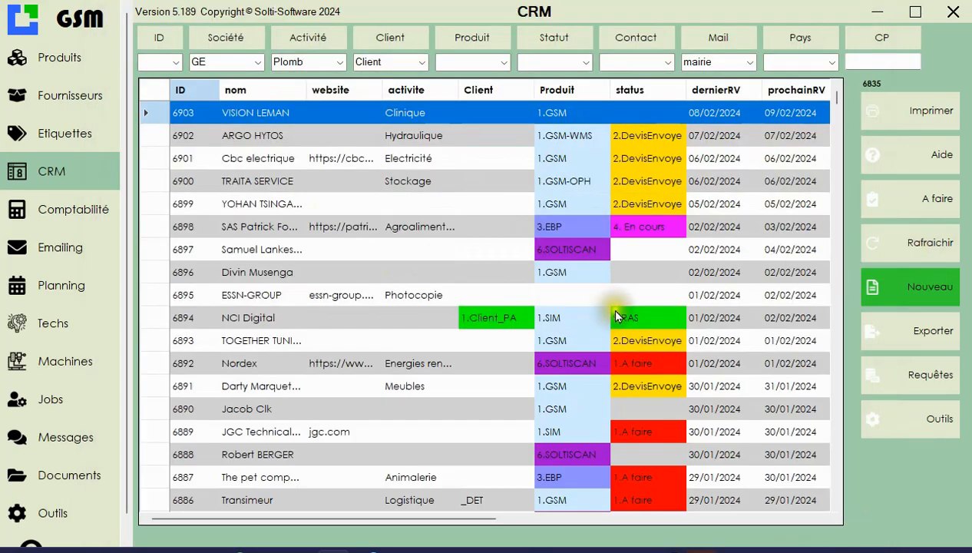
Step: Browse down the full CRM company list to examine the older records
scroll(611, 310, down, 15)
scroll(623, 321, down, 7)
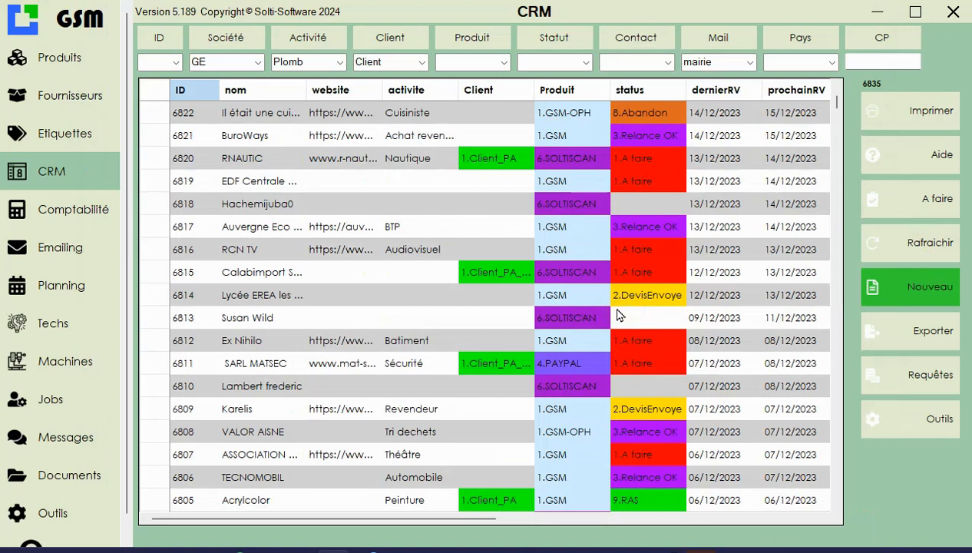